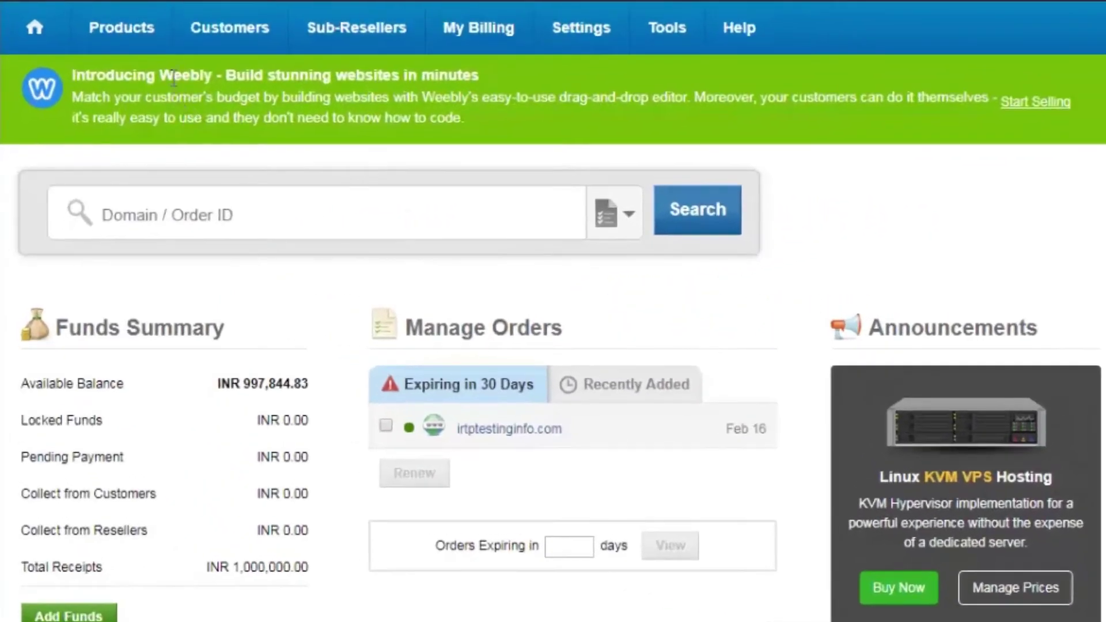
# Step: Open the domains4demo.com order from List All Orders and review its current owner's contact details
pyautogui.moveTo(110, 105)
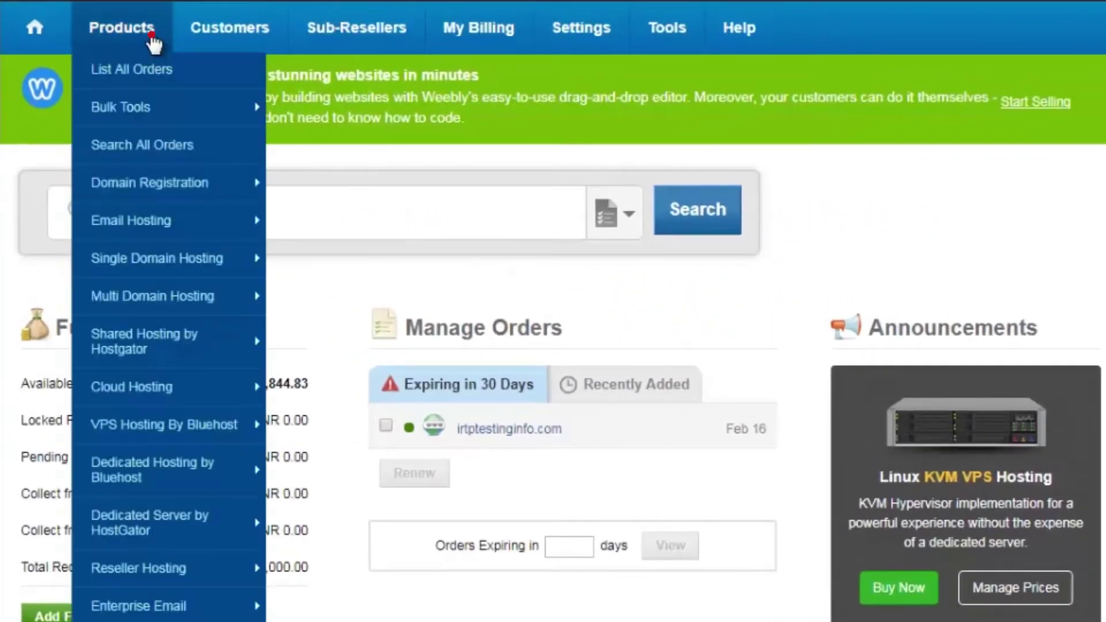
pyautogui.click(153, 70)
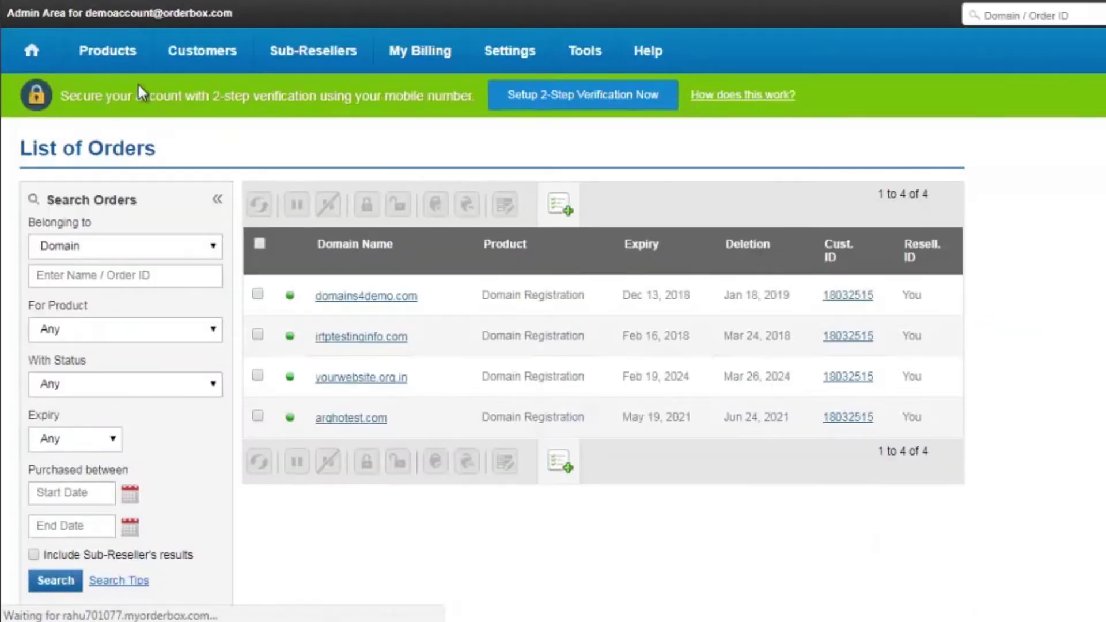
pyautogui.click(380, 299)
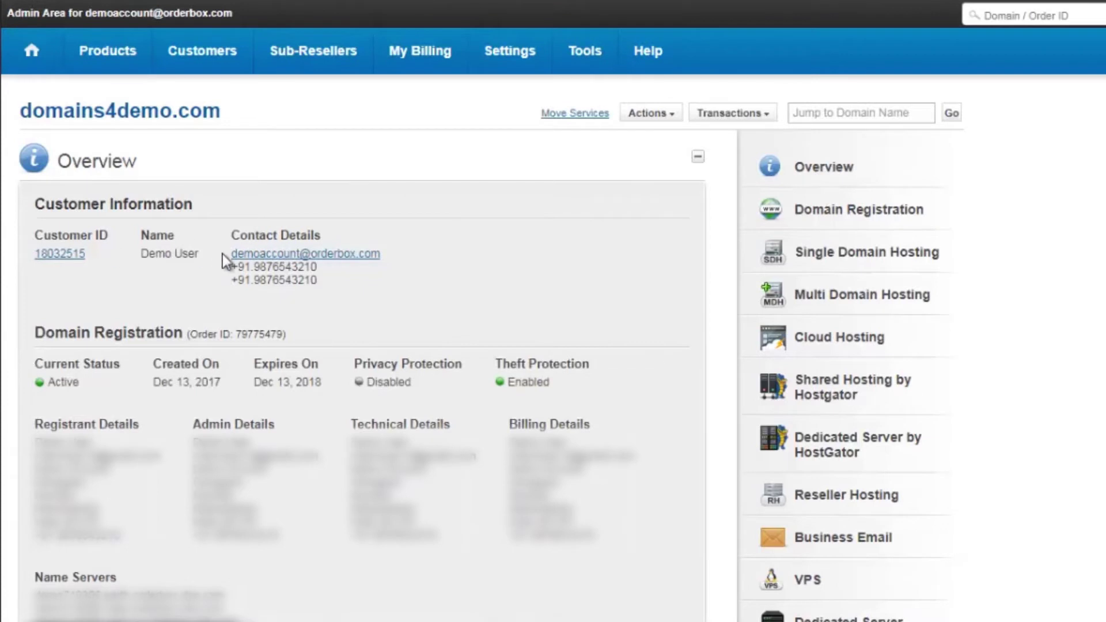
pyautogui.tripleClick(381, 255)
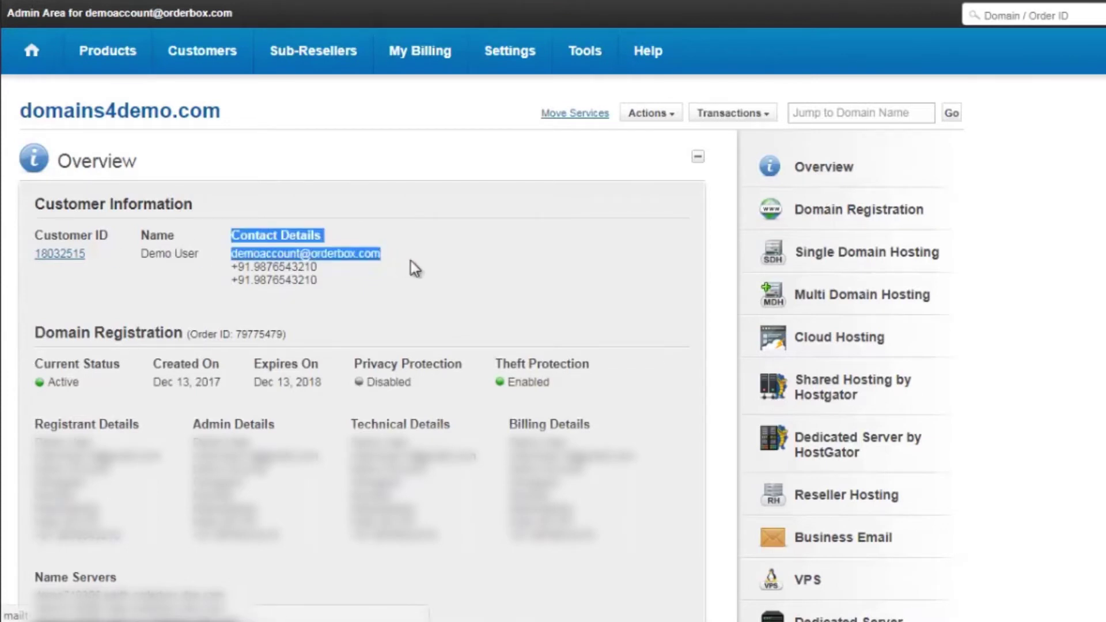
pyautogui.click(410, 261)
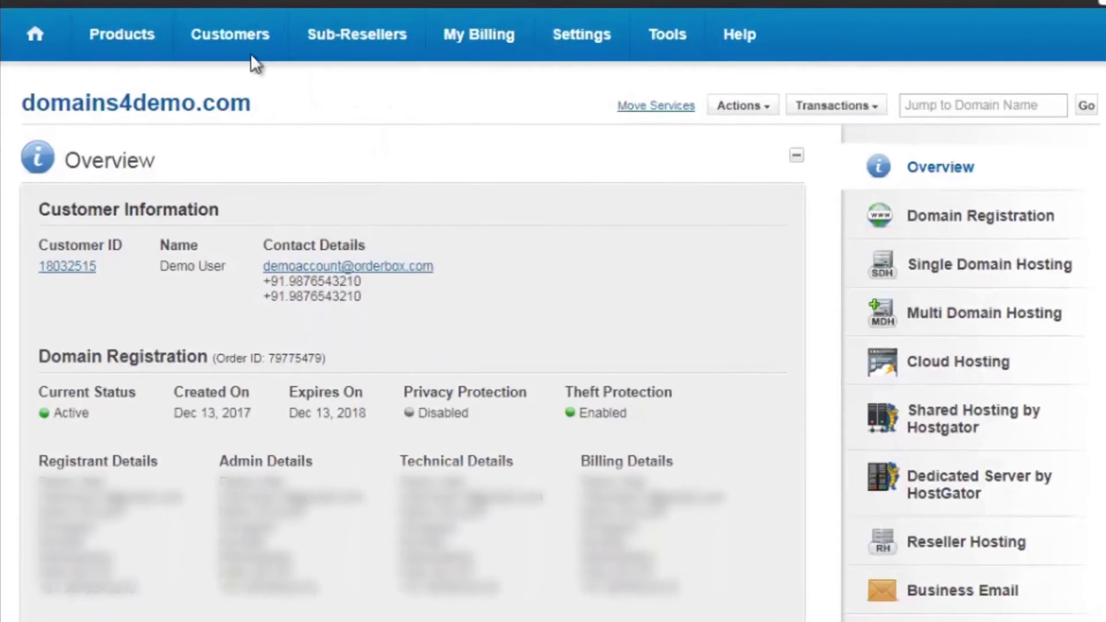
# Step: Open Customers > List and review the e-mail addresses of Demo User and New Agent1
pyautogui.click(223, 51)
pyautogui.click(252, 77)
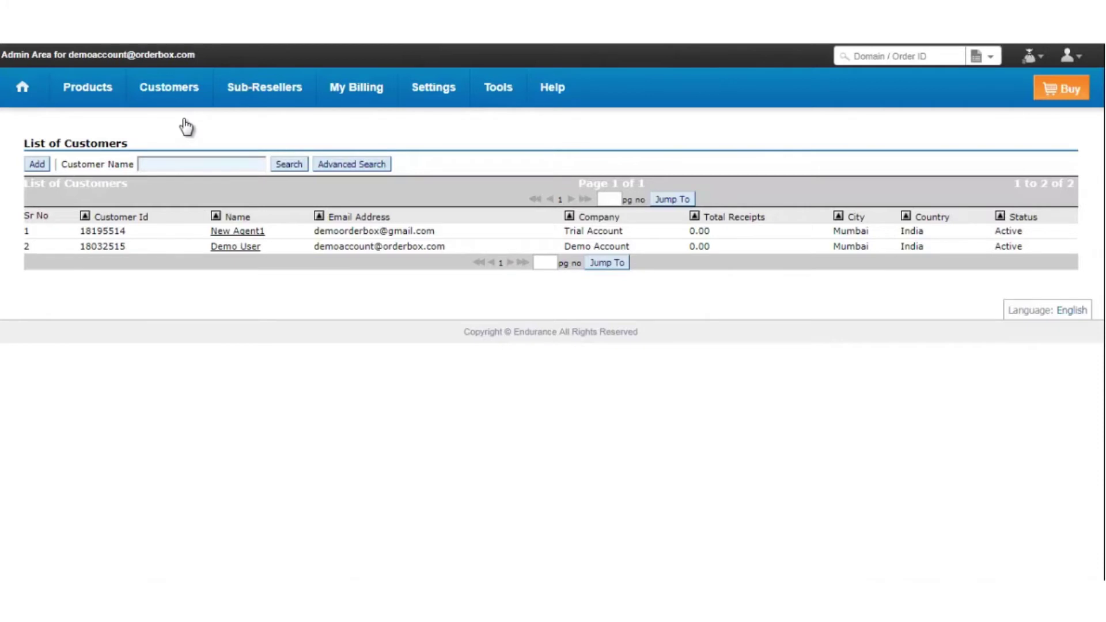
pyautogui.moveTo(447, 247); pyautogui.dragTo(321, 247)
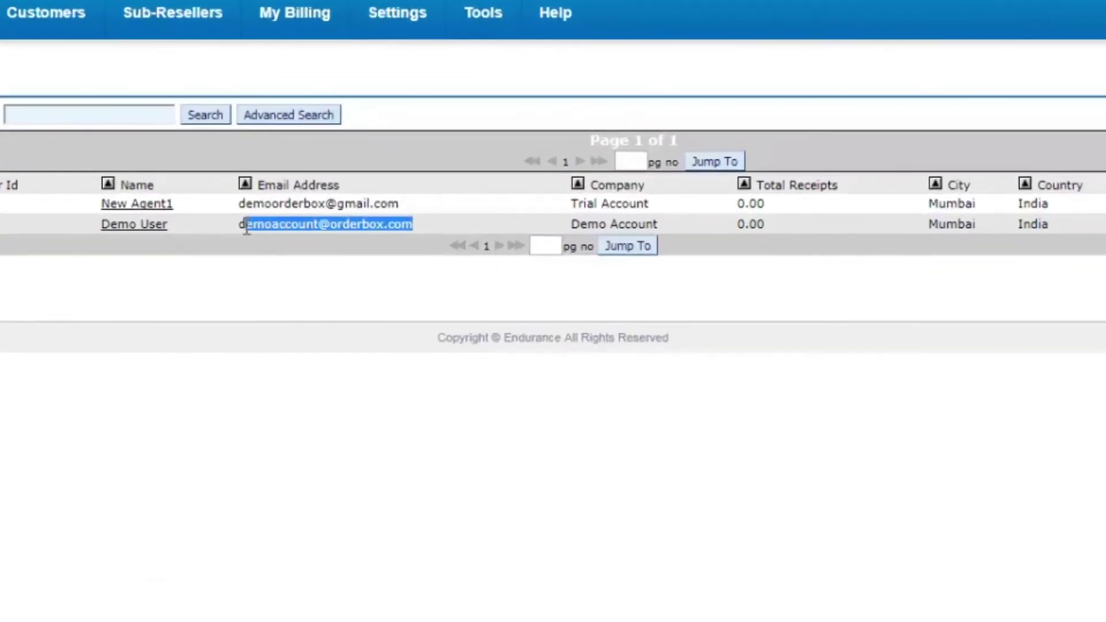
pyautogui.moveTo(247, 228); pyautogui.dragTo(242, 230)
pyautogui.moveTo(402, 204); pyautogui.dragTo(237, 205)
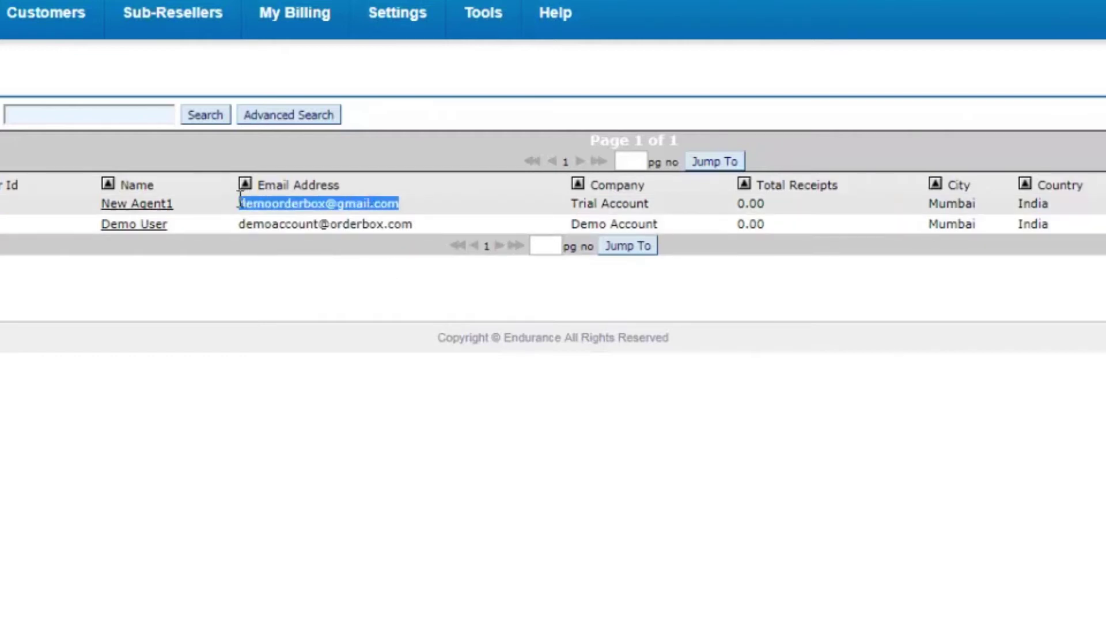
pyautogui.click(246, 272)
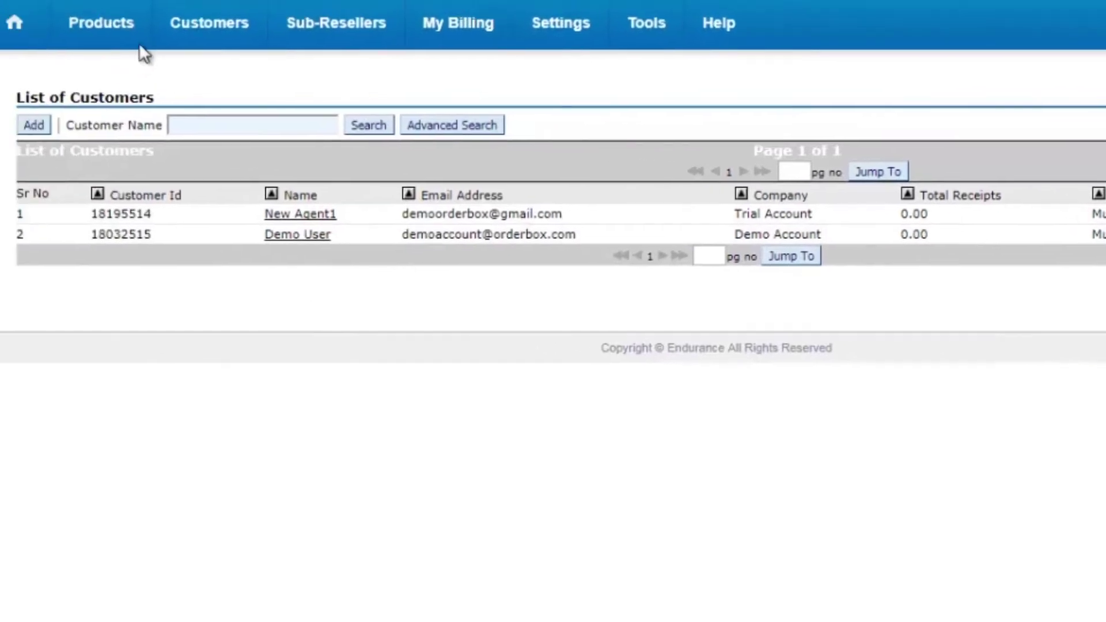
# Step: Start Move Services for domains4demo.com and focus the new customer ID and username fields
pyautogui.moveTo(119, 23)
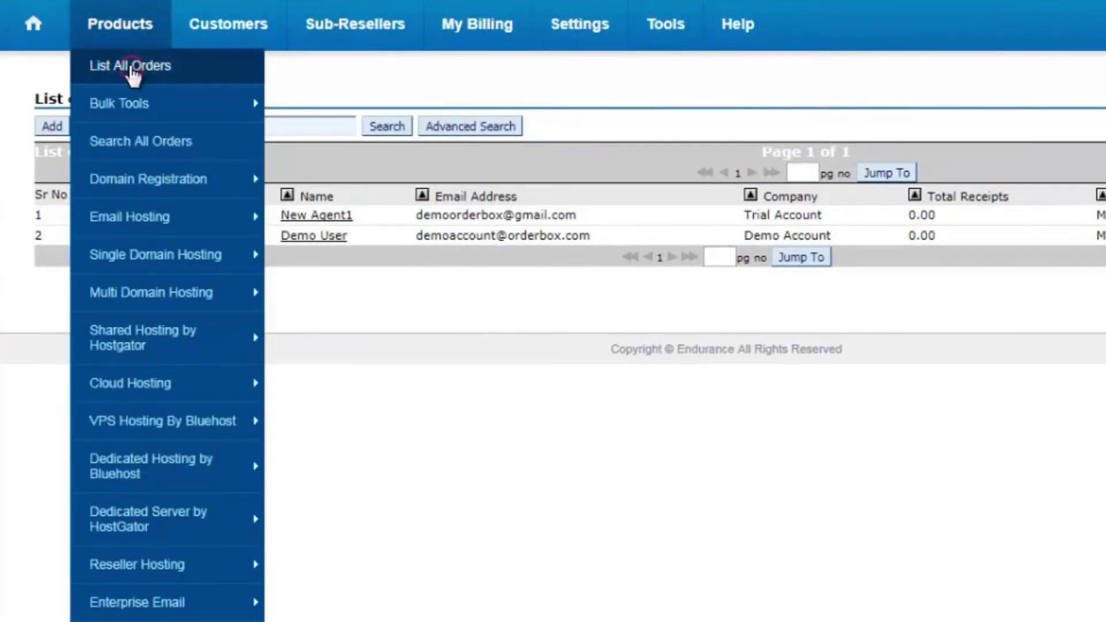
pyautogui.click(132, 72)
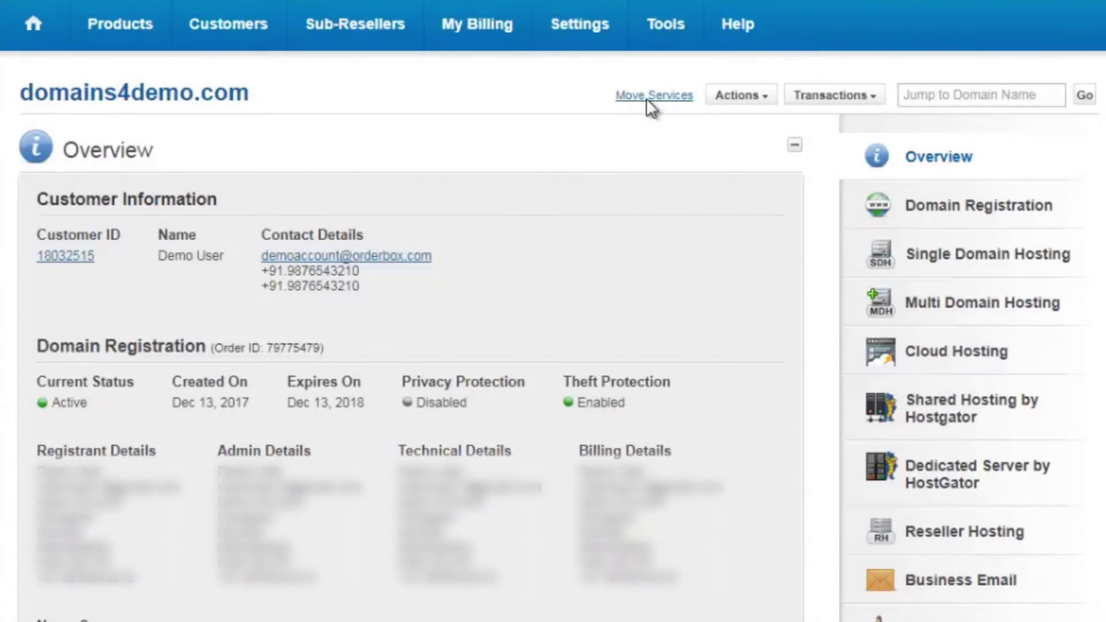
pyautogui.click(648, 99)
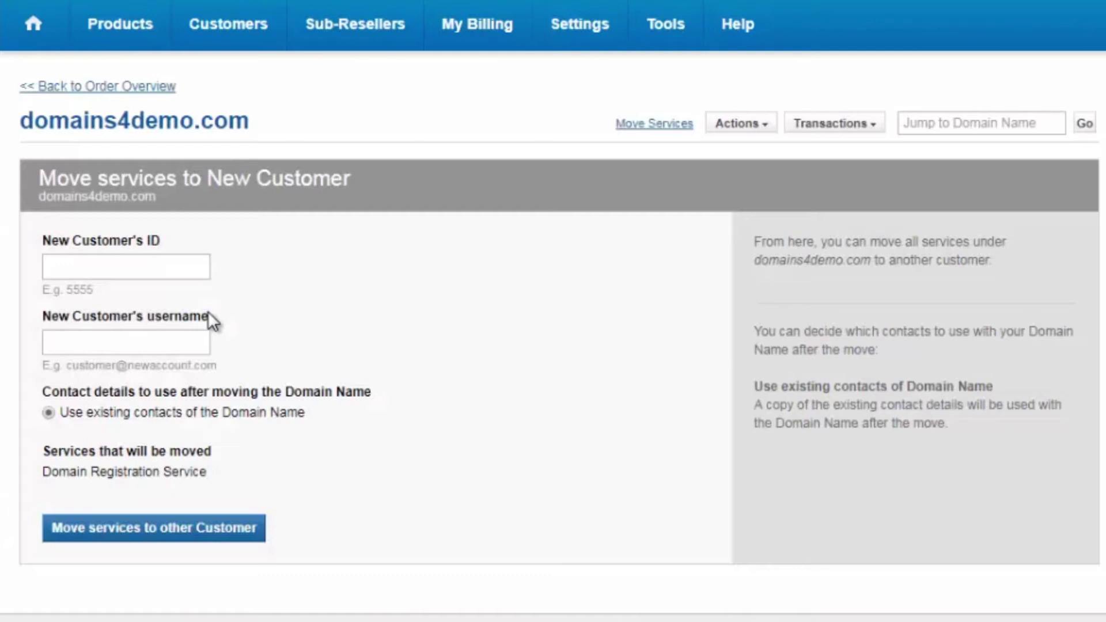
pyautogui.click(96, 267)
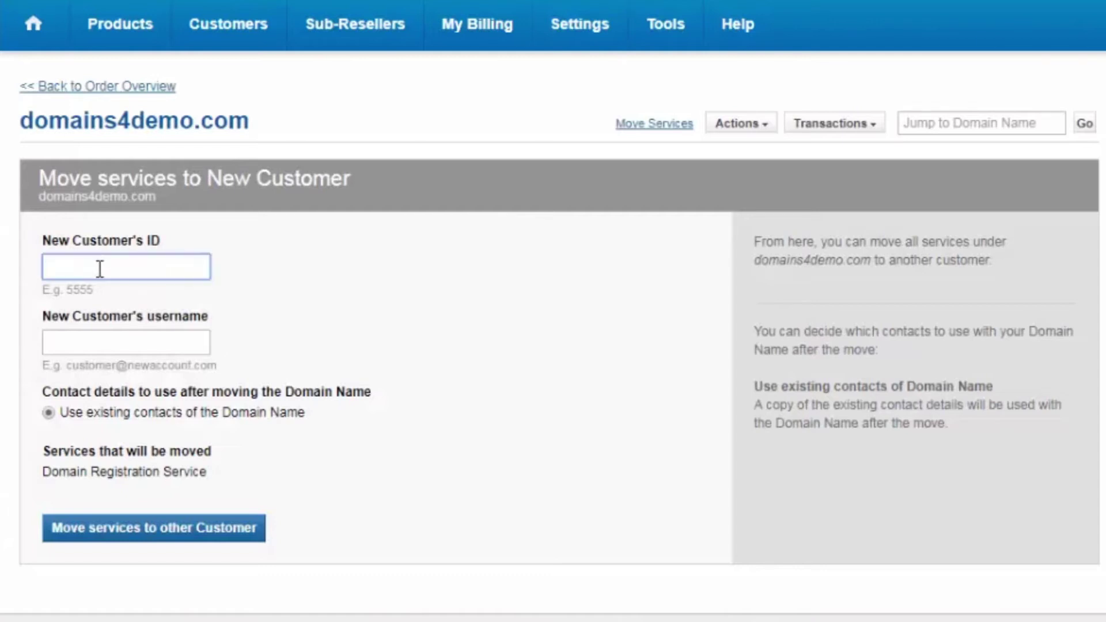
pyautogui.click(107, 341)
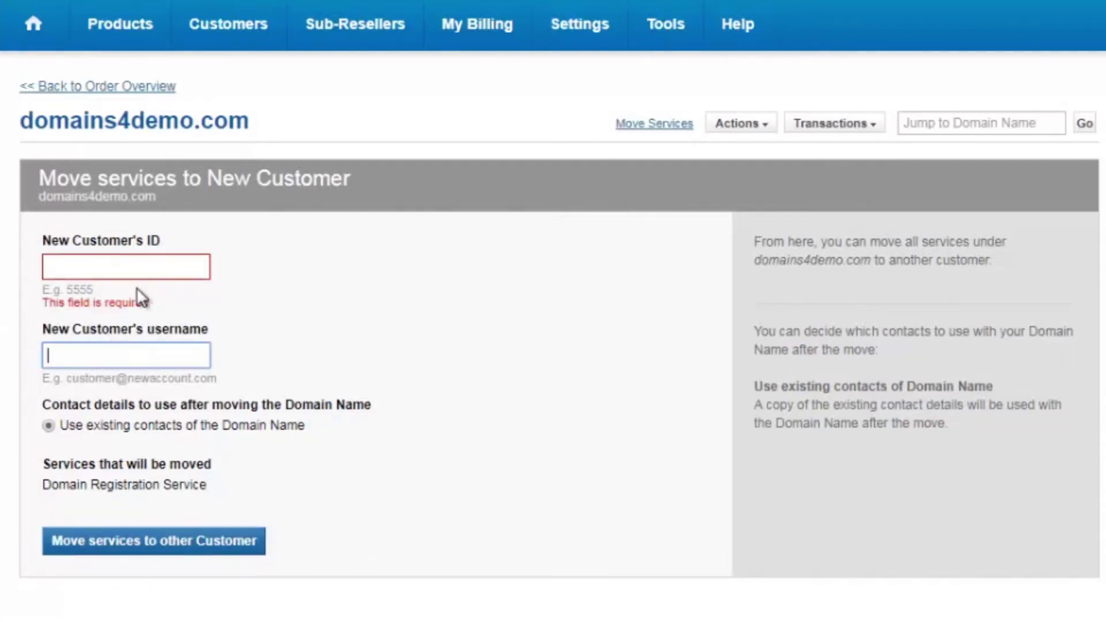
# Step: Open the customer list in a new tab and paste New Agent1's customer ID into the move form
pyautogui.moveTo(259, 36)
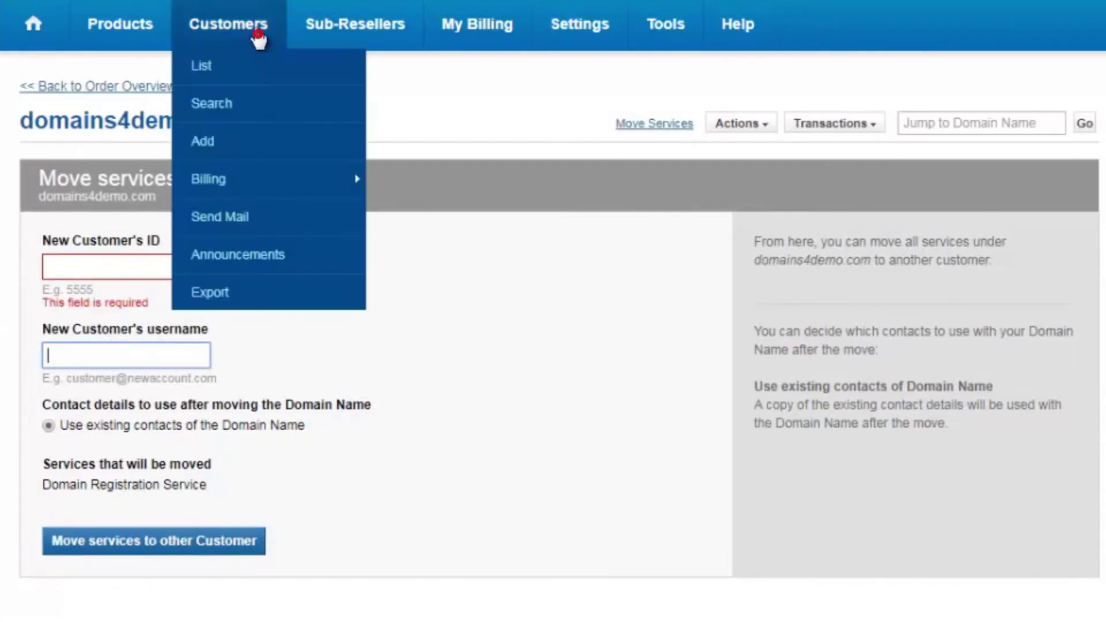
pyautogui.rightClick(256, 68)
pyautogui.click(291, 77)
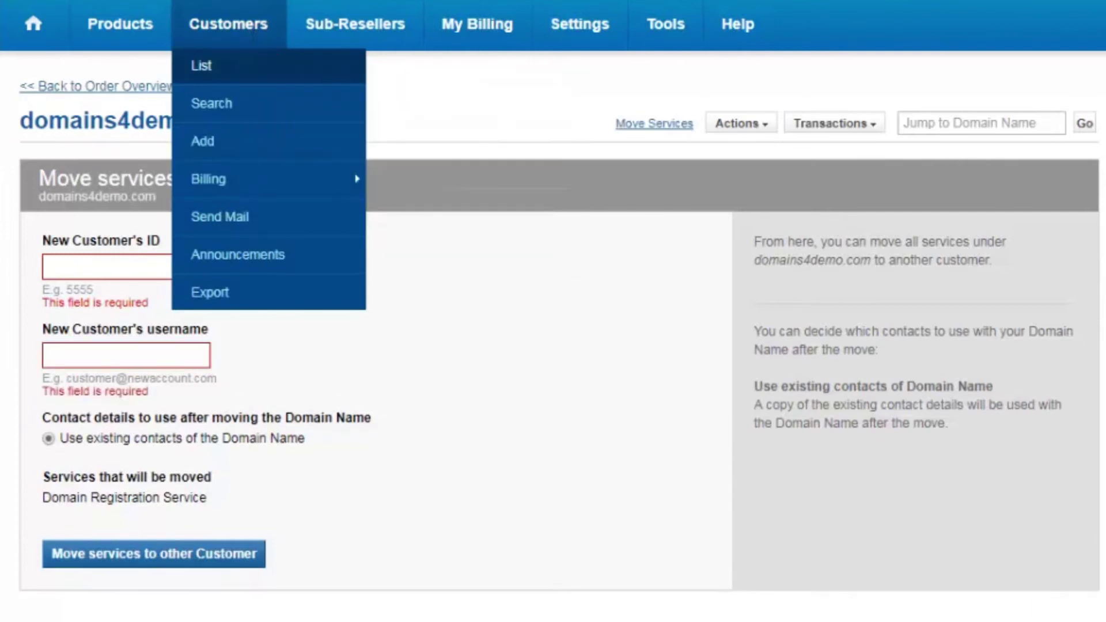
pyautogui.hotkey('ctrl', 'Tab')
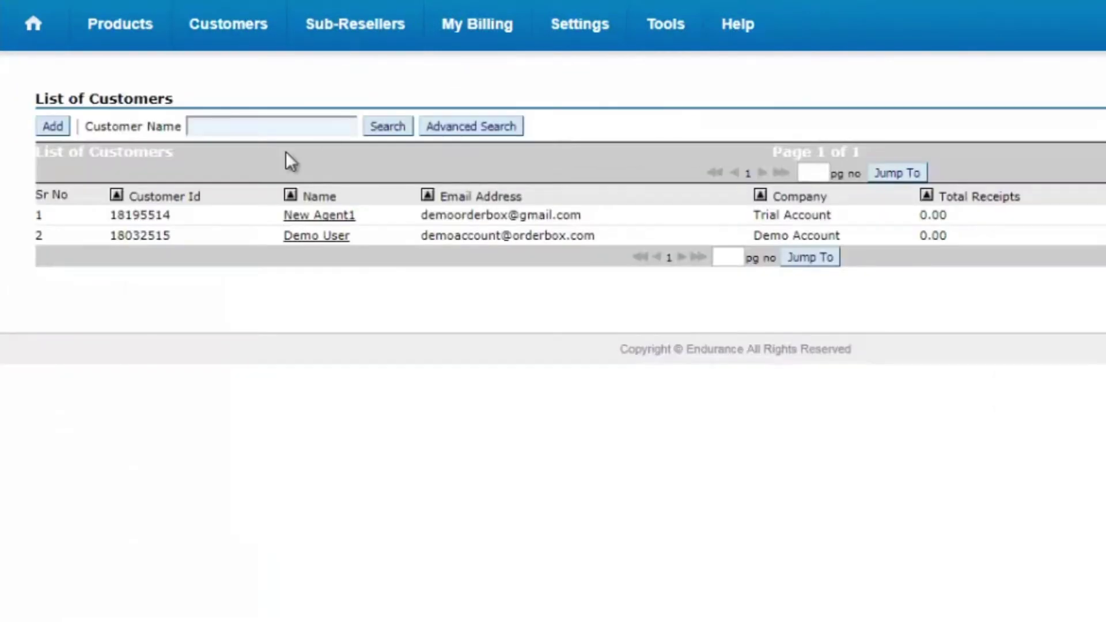
pyautogui.moveTo(171, 215); pyautogui.dragTo(108, 216)
pyautogui.hotkey('ctrl', 'c')
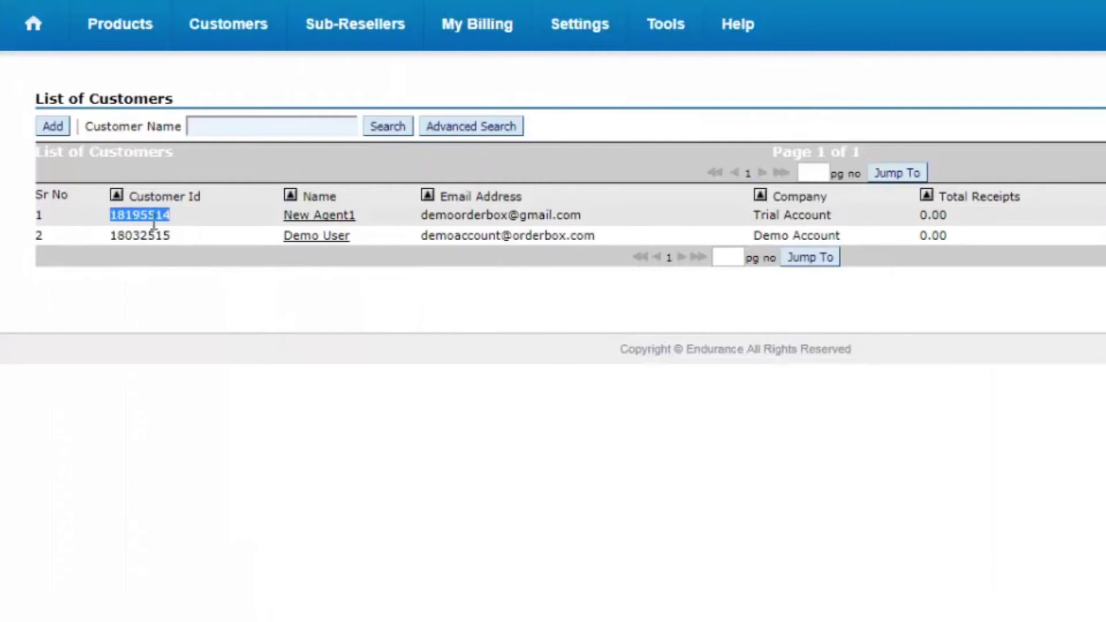
pyautogui.hotkey('ctrl', 'shift', 'Tab')
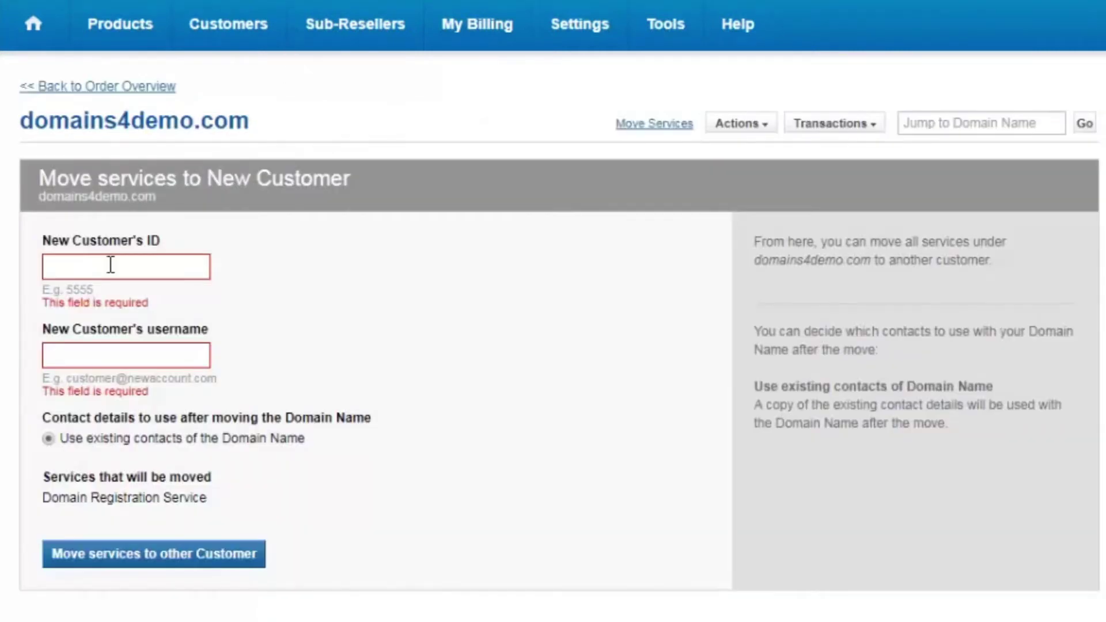
pyautogui.click(110, 265)
pyautogui.hotkey('ctrl', 'v')
# Step: Paste New Agent1's e-mail address into the move form's username field
pyautogui.hotkey('ctrl', 'Tab')
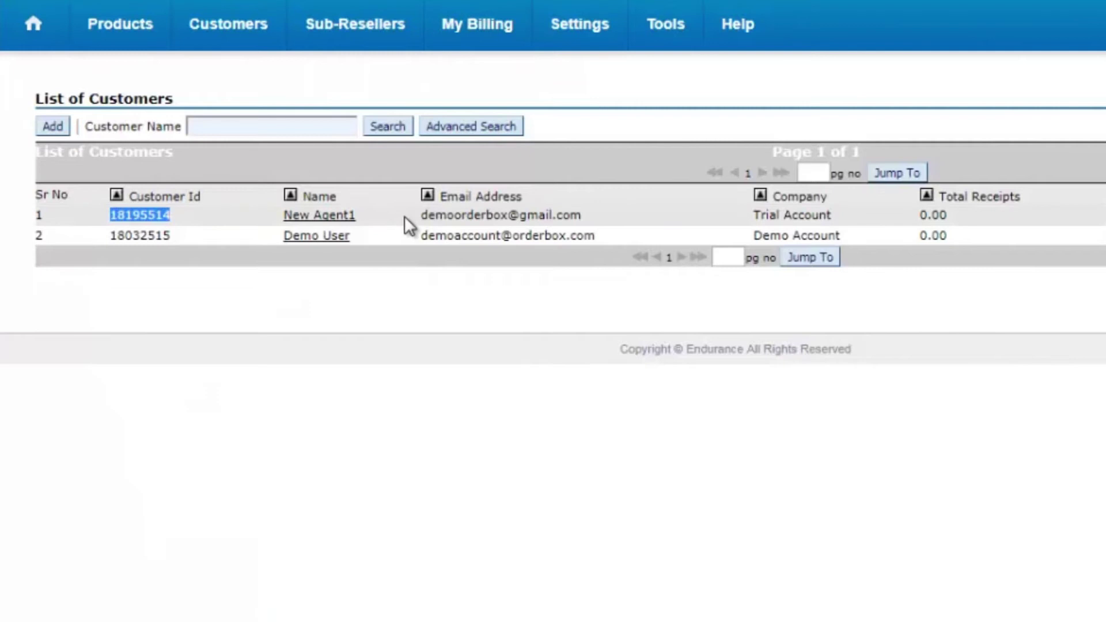
pyautogui.moveTo(421, 217); pyautogui.dragTo(583, 220)
pyautogui.hotkey('ctrl', 'c')
pyautogui.hotkey('ctrl', 'shift', 'Tab')
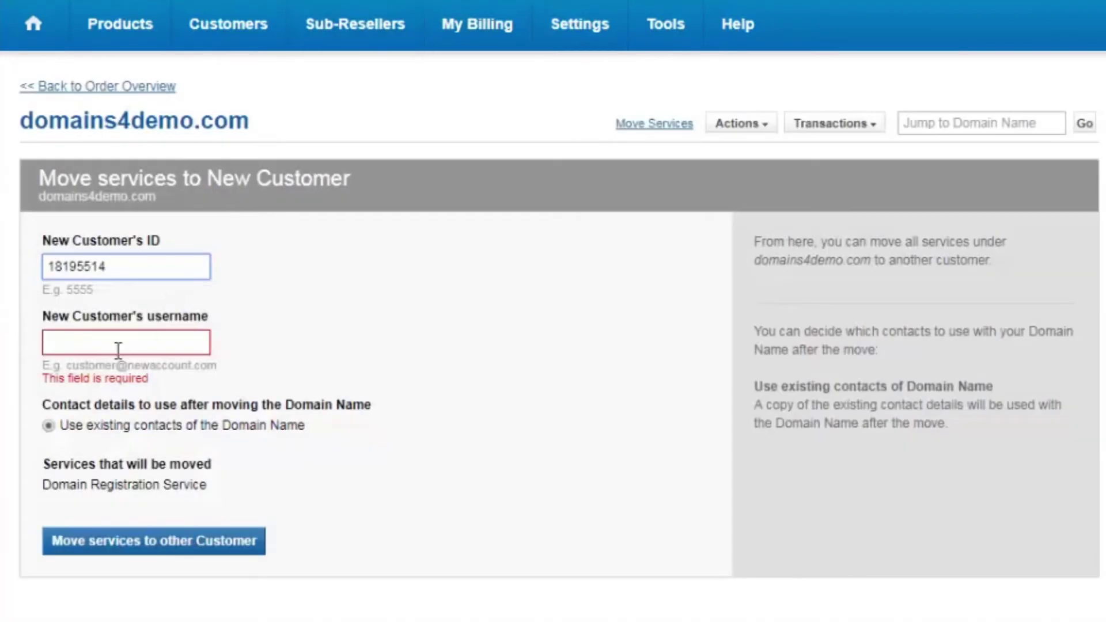
pyautogui.click(118, 349)
pyautogui.hotkey('ctrl', 'v')
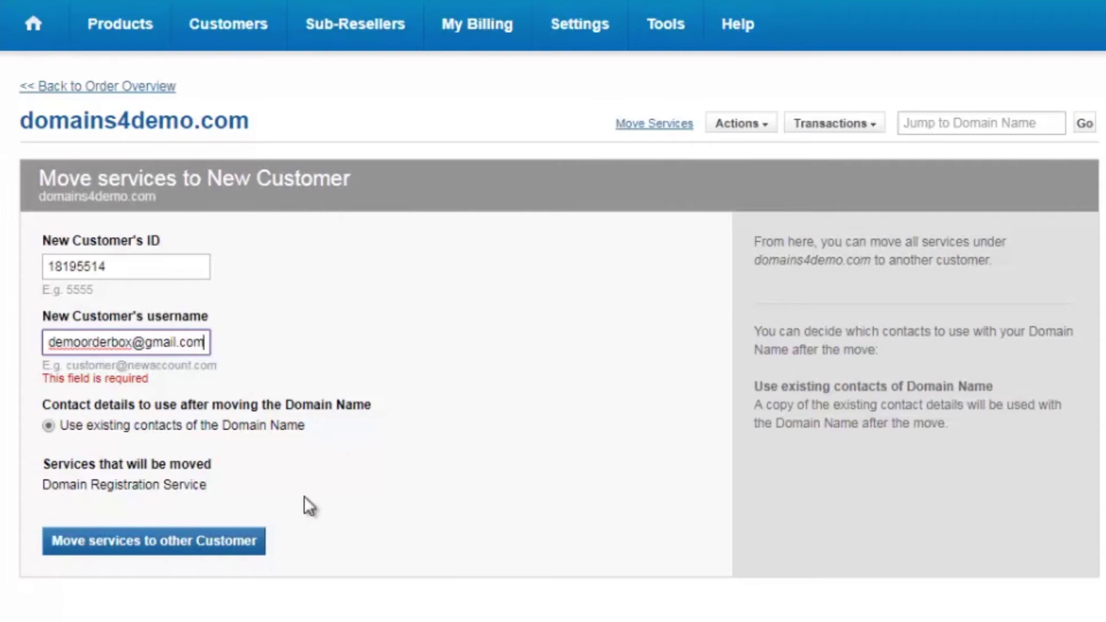
# Step: Submit the move of domains4demo.com to New Agent1 and confirm it with Confirm and Move
pyautogui.click(161, 540)
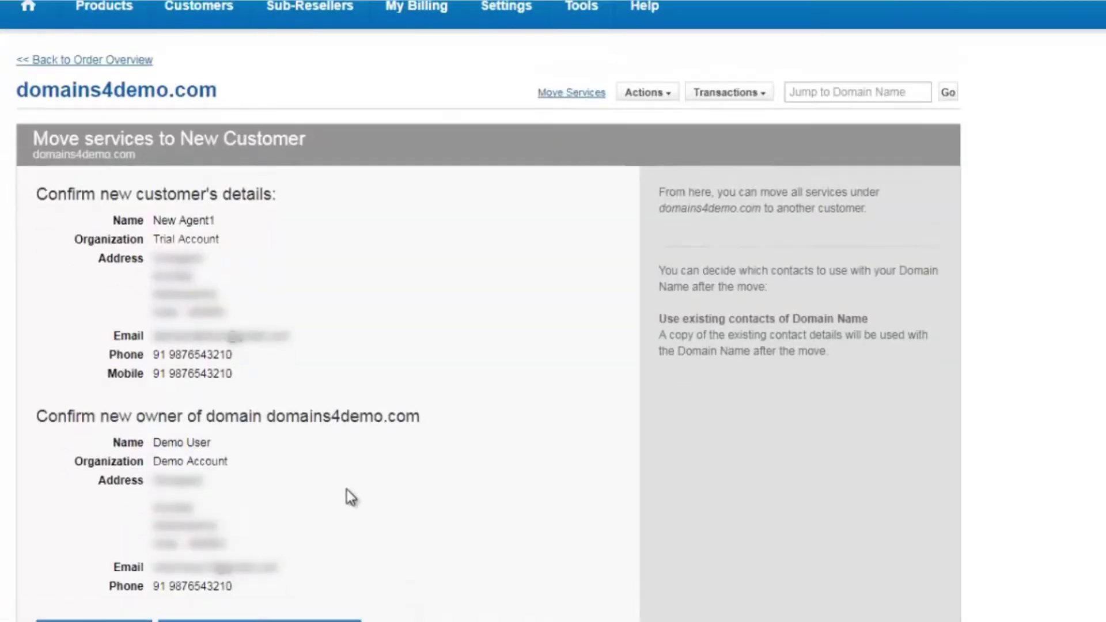
pyautogui.scroll(-2, 351, 497)
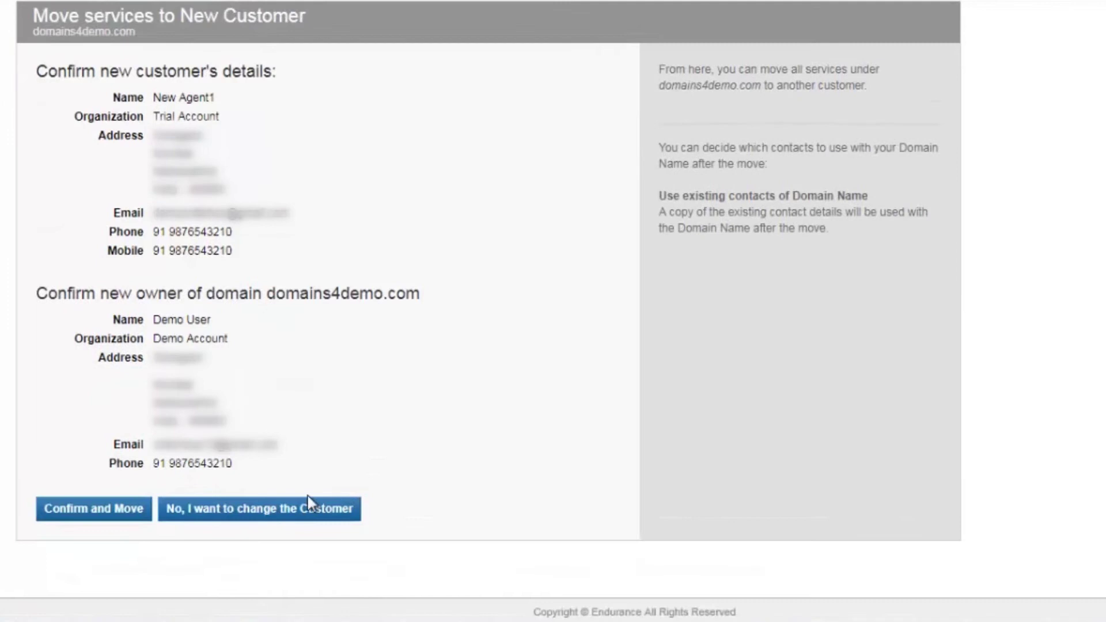
pyautogui.click(107, 509)
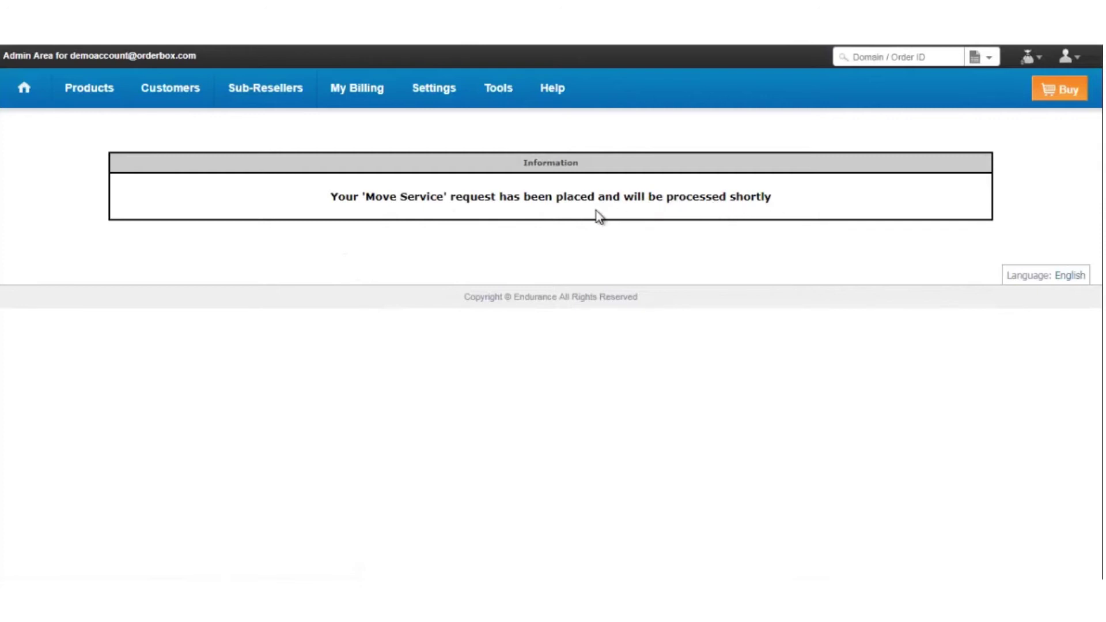
# Step: Reopen the domains4demo.com order and verify the new owner's contact e-mail under Customer Information
pyautogui.moveTo(104, 97)
pyautogui.click(102, 125)
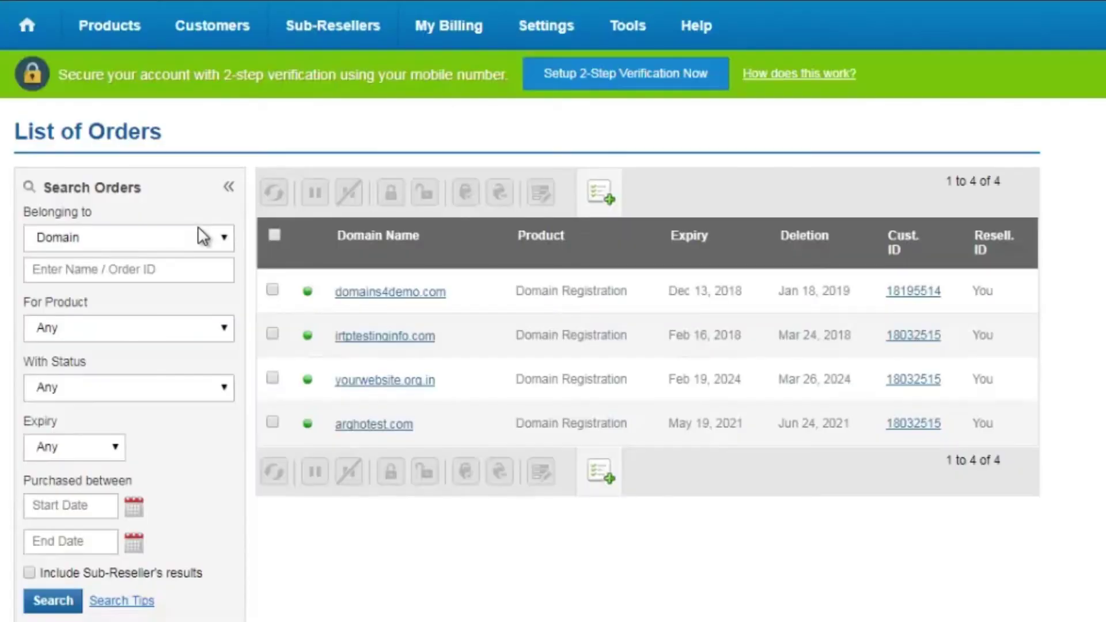
pyautogui.click(357, 292)
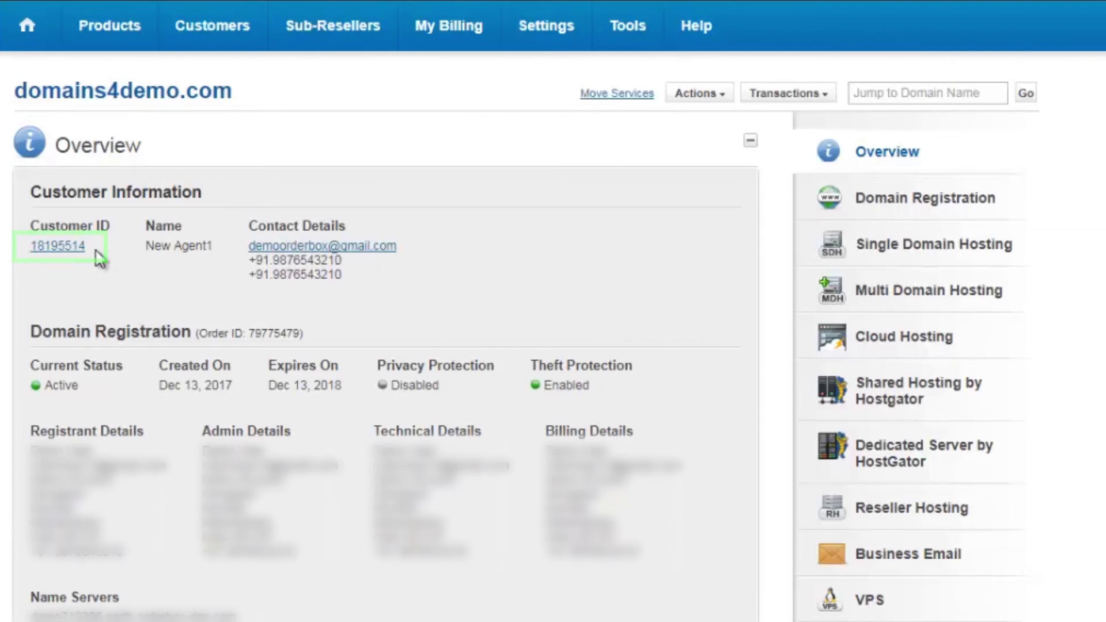
pyautogui.moveTo(404, 246); pyautogui.dragTo(248, 223)
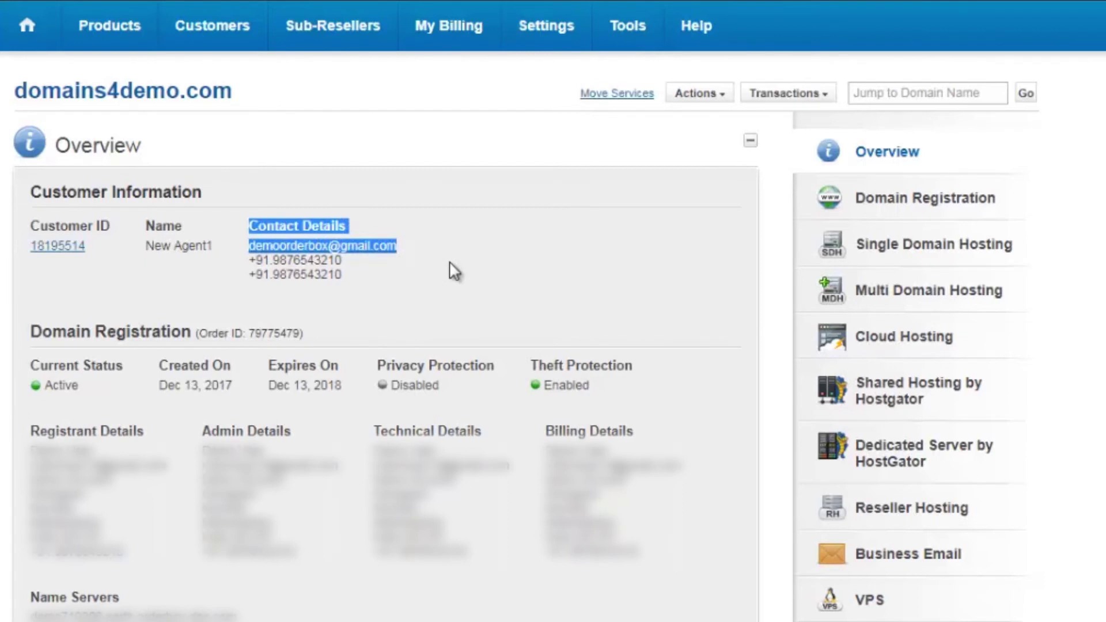
pyautogui.click(504, 156)
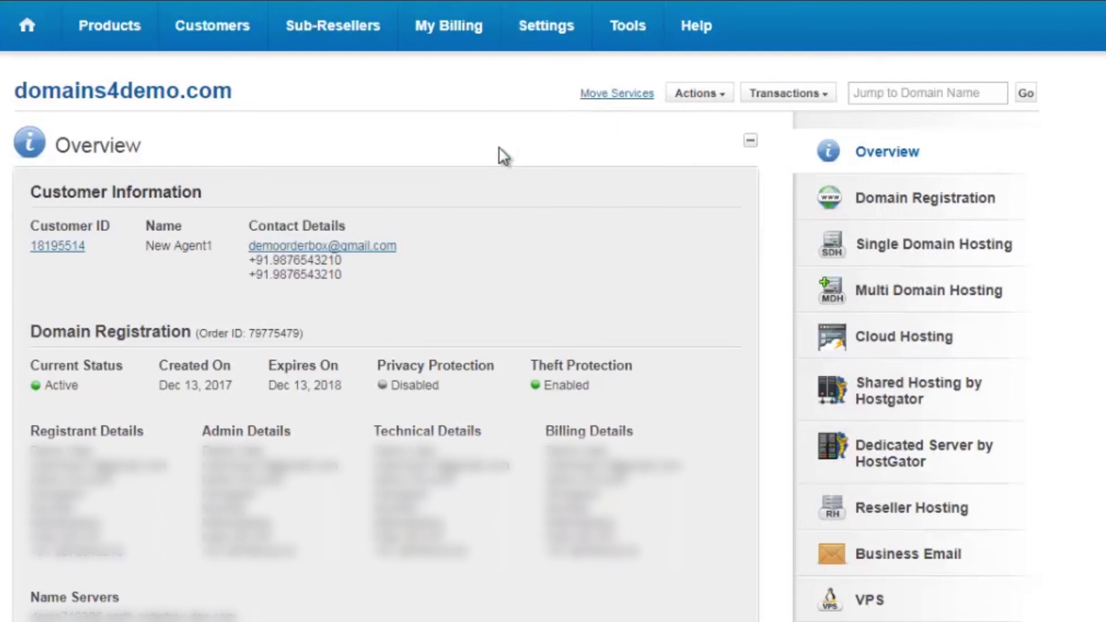
# Step: In Bulk Move Services with Domain Names selected, paste irtptestinginfo.com, yourwebsite.org.in and arghotest.com
pyautogui.moveTo(127, 37)
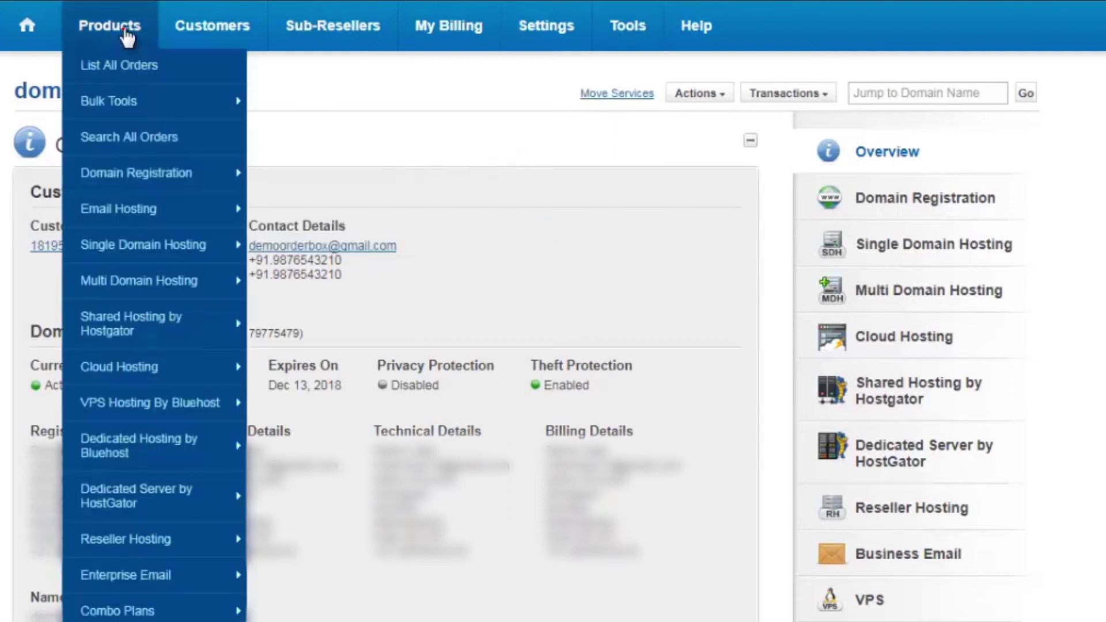
pyautogui.moveTo(124, 107)
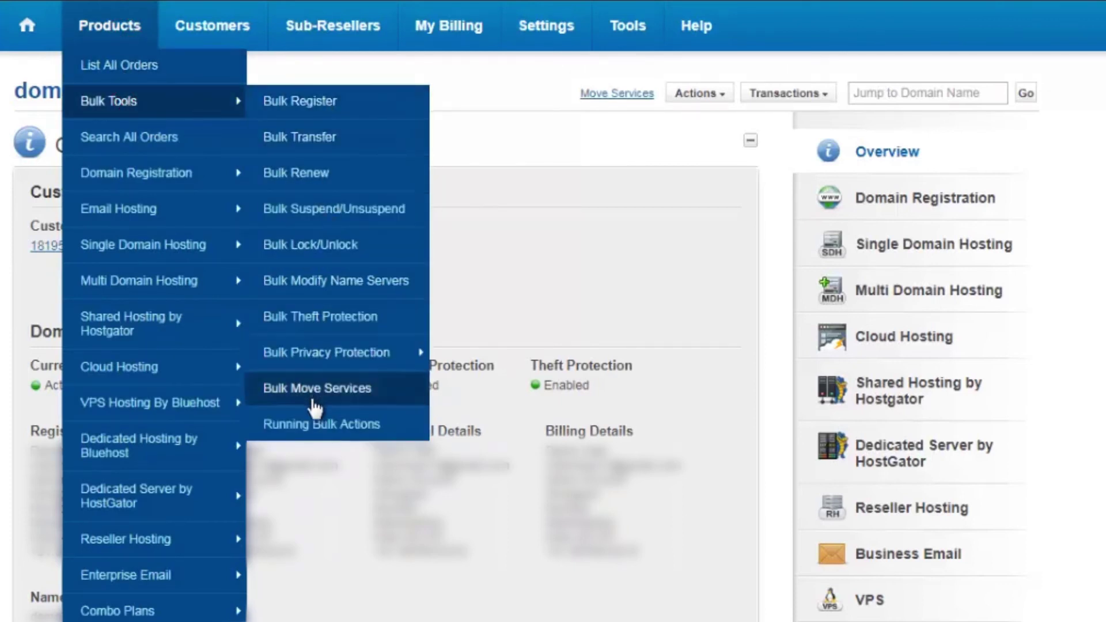
pyautogui.click(326, 391)
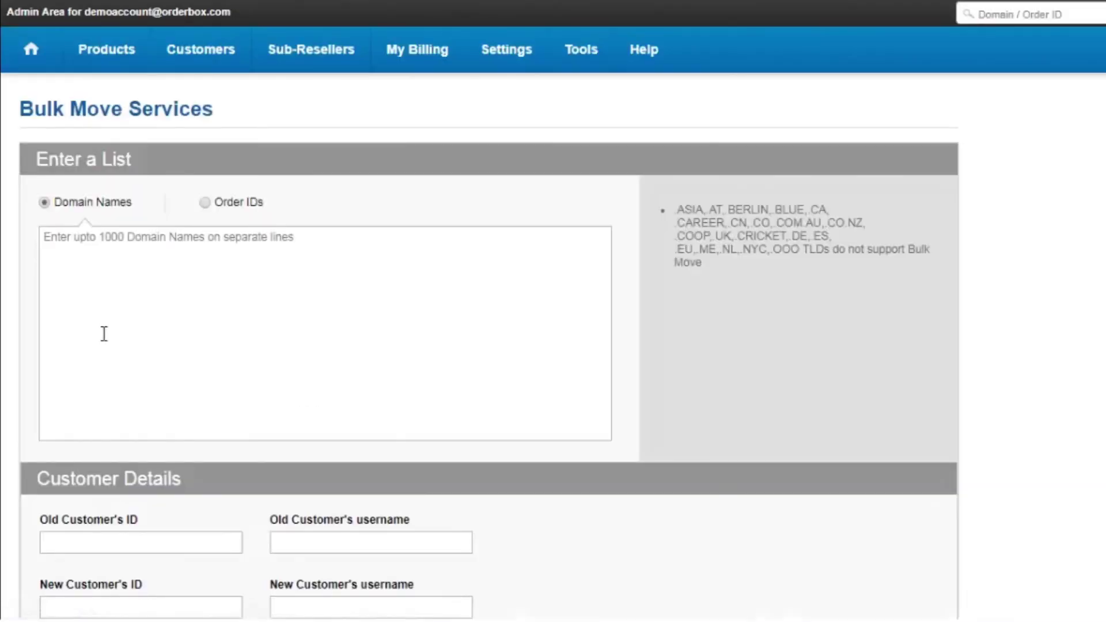
pyautogui.click(102, 314)
pyautogui.click(205, 202)
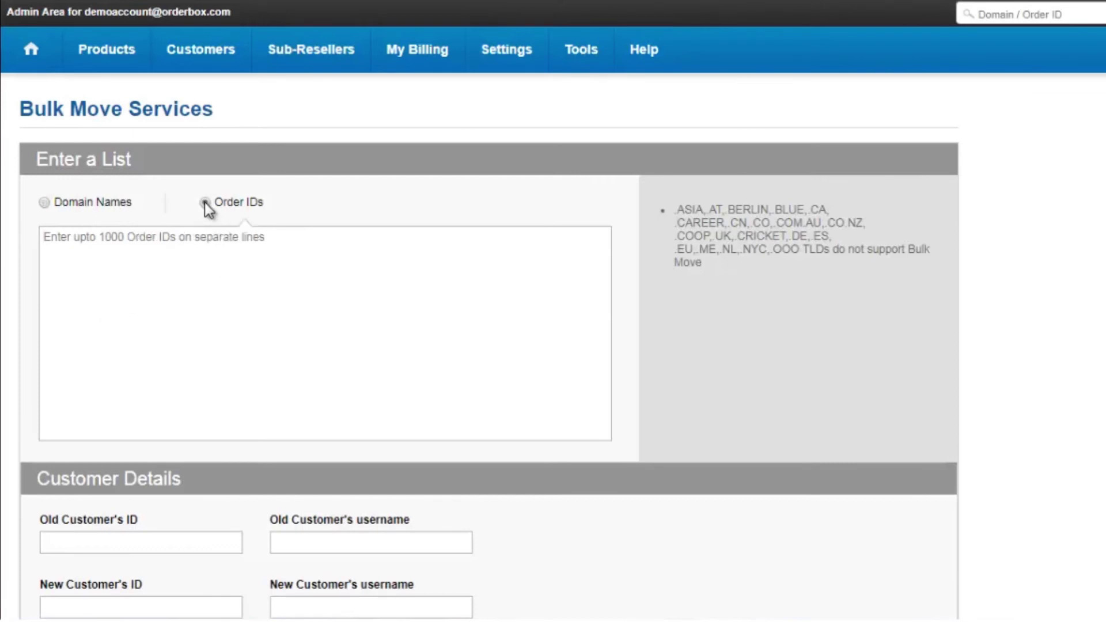
pyautogui.click(43, 204)
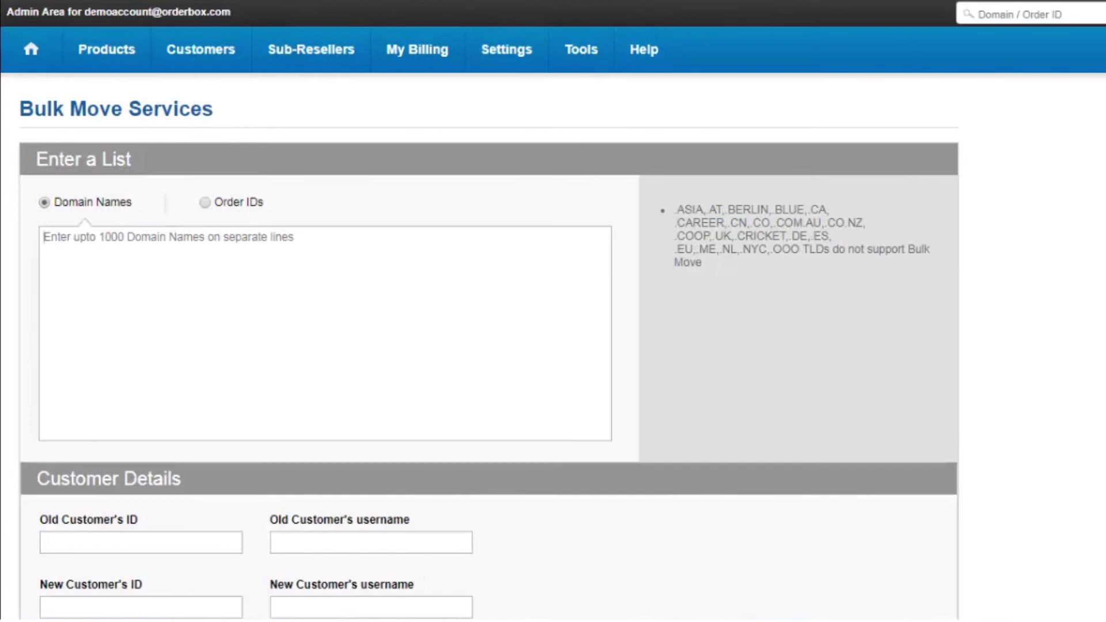
pyautogui.write('irtptestinginfo.com yourwebsite.org.in arghotest.com')
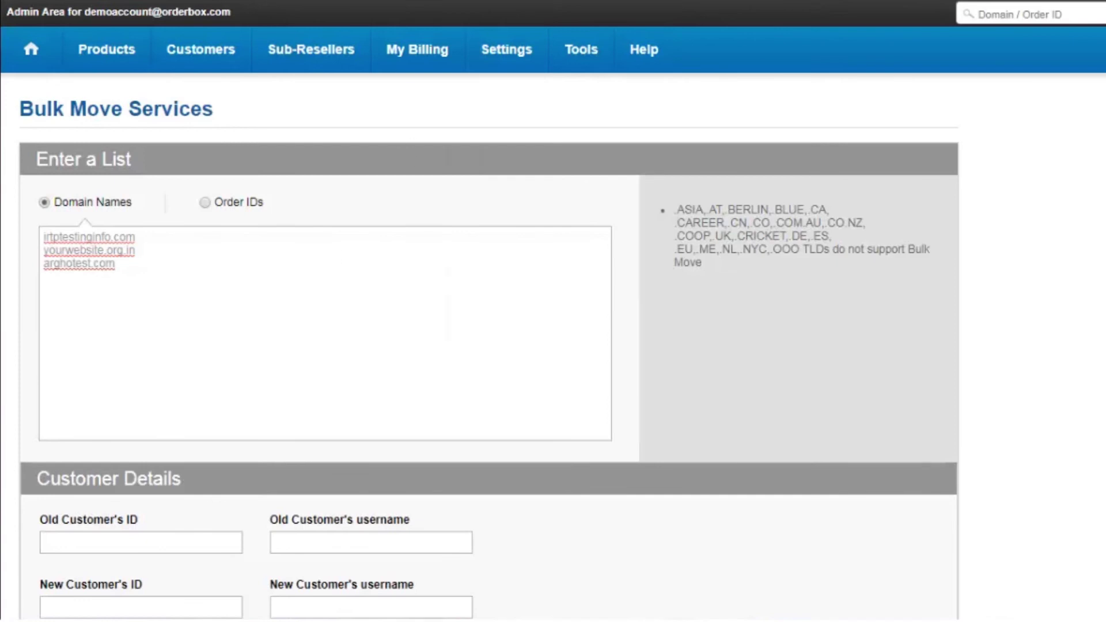
# Step: Fill in the old customer's username and ID from the current owner's details
pyautogui.scroll(-3, 486, 326)
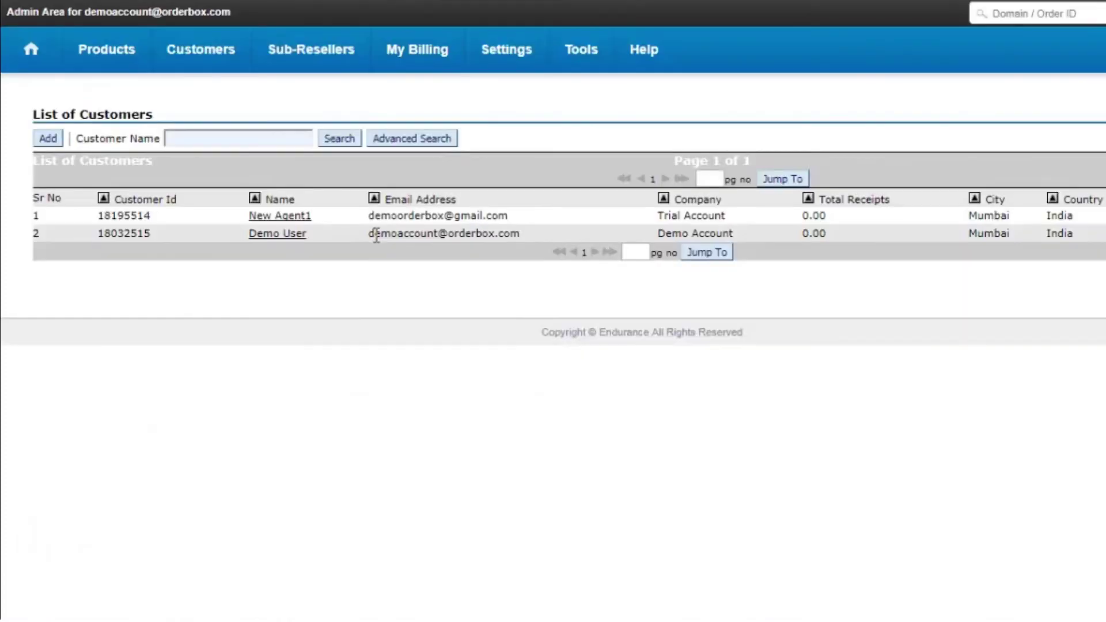
pyautogui.moveTo(369, 235); pyautogui.dragTo(530, 244)
pyautogui.hotkey('ctrl', 'c')
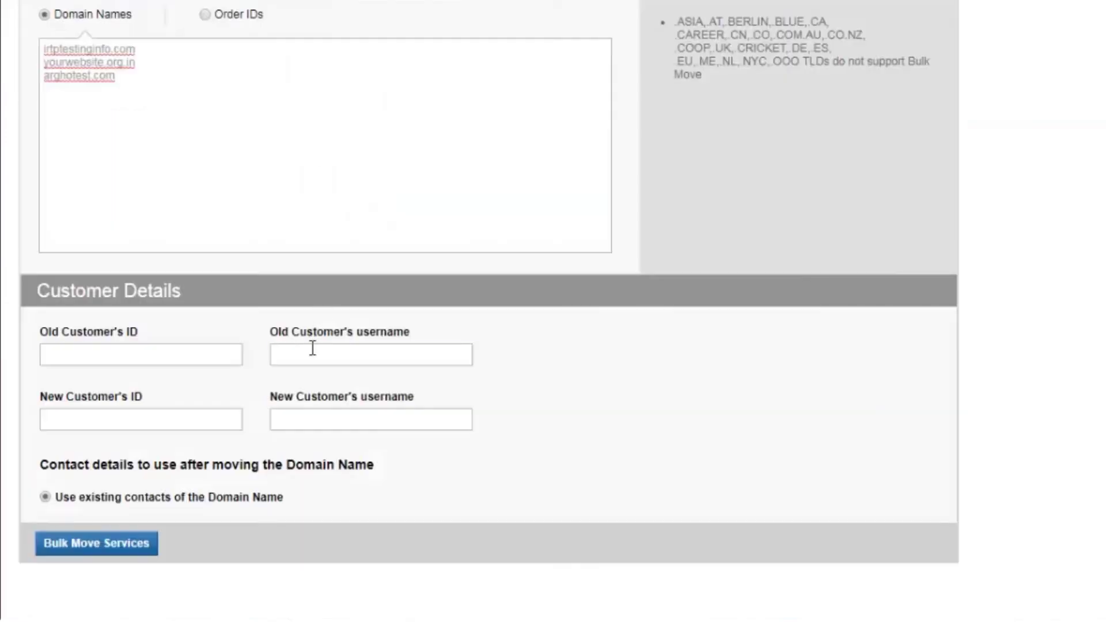
pyautogui.click(312, 348)
pyautogui.hotkey('ctrl', 'v')
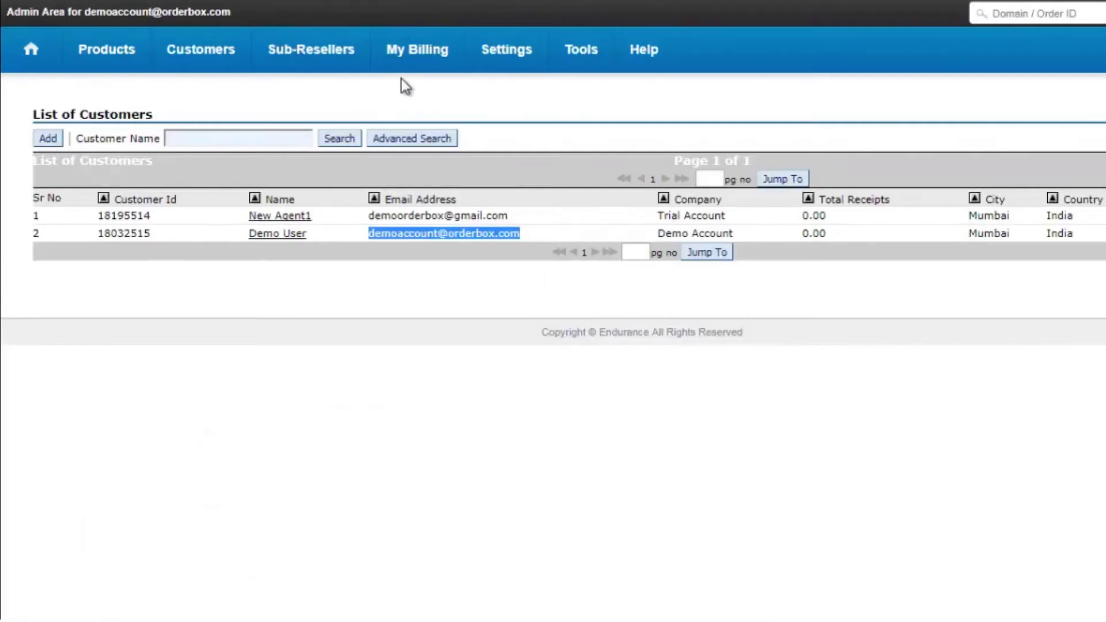
pyautogui.moveTo(152, 234); pyautogui.dragTo(102, 241)
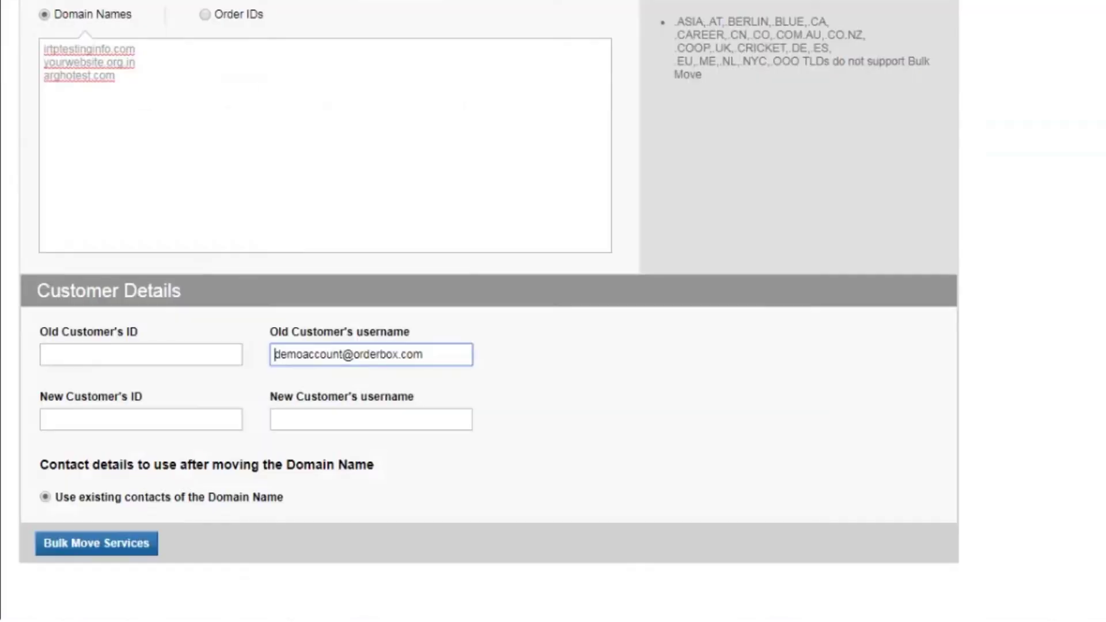
pyautogui.click(127, 352)
pyautogui.write('18032515')
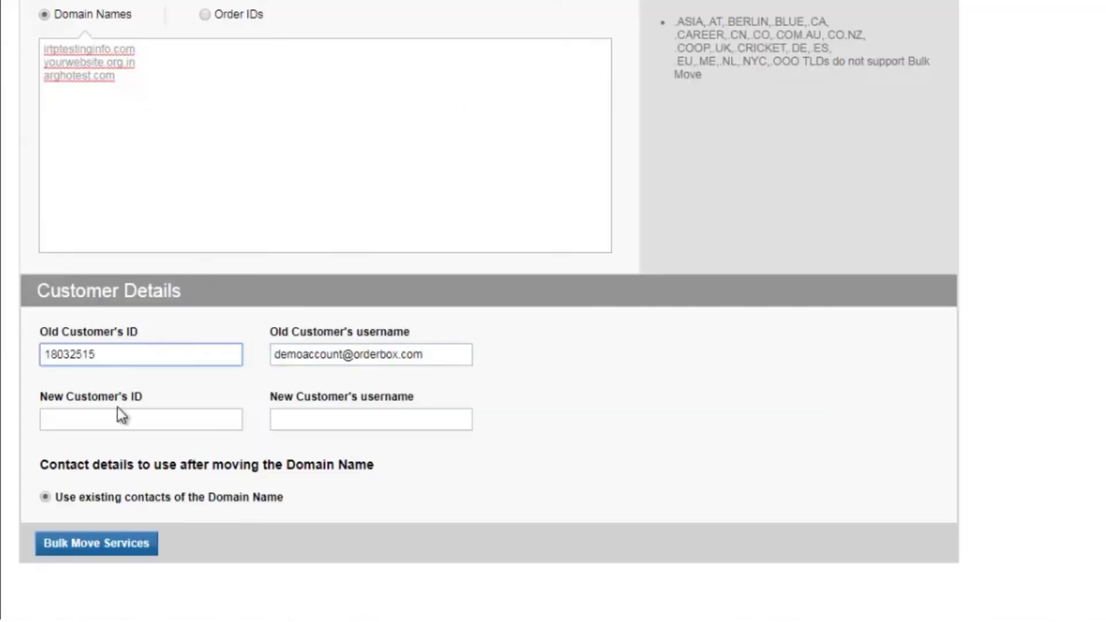
# Step: Enter the new customer's ID and username, then submit to reach the Bulk Move Summary
pyautogui.click(119, 414)
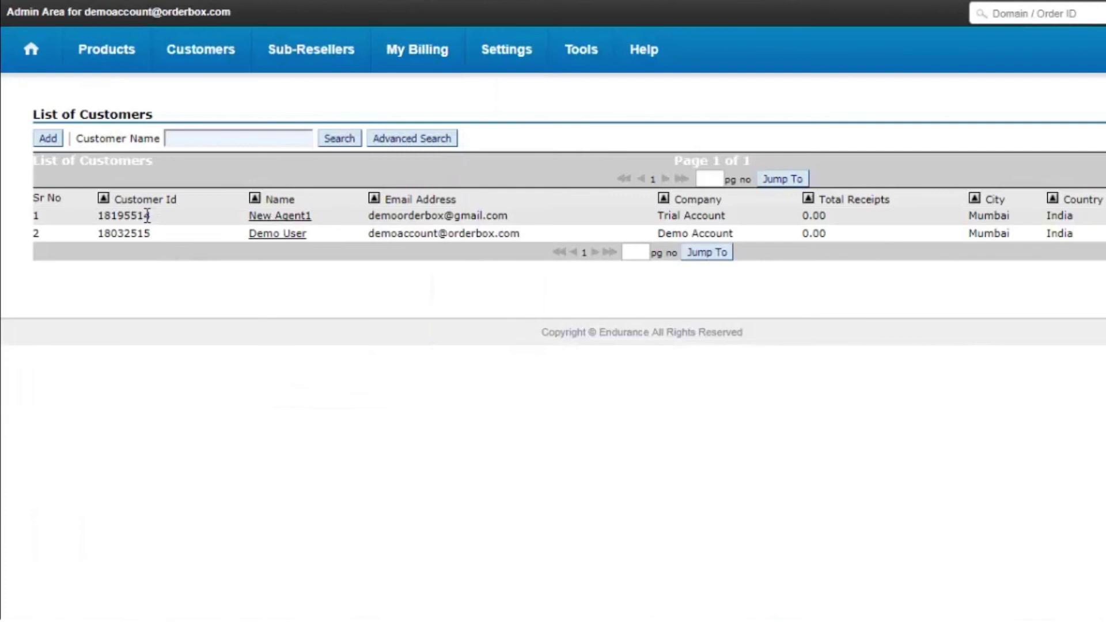
pyautogui.moveTo(147, 215); pyautogui.dragTo(98, 216)
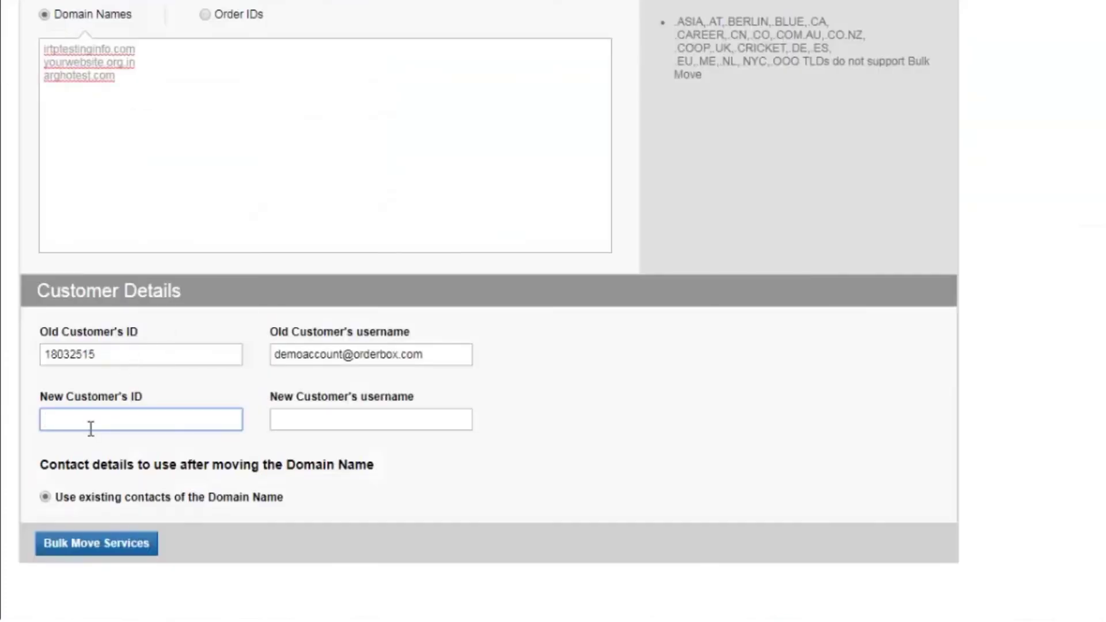
pyautogui.write('18195514')
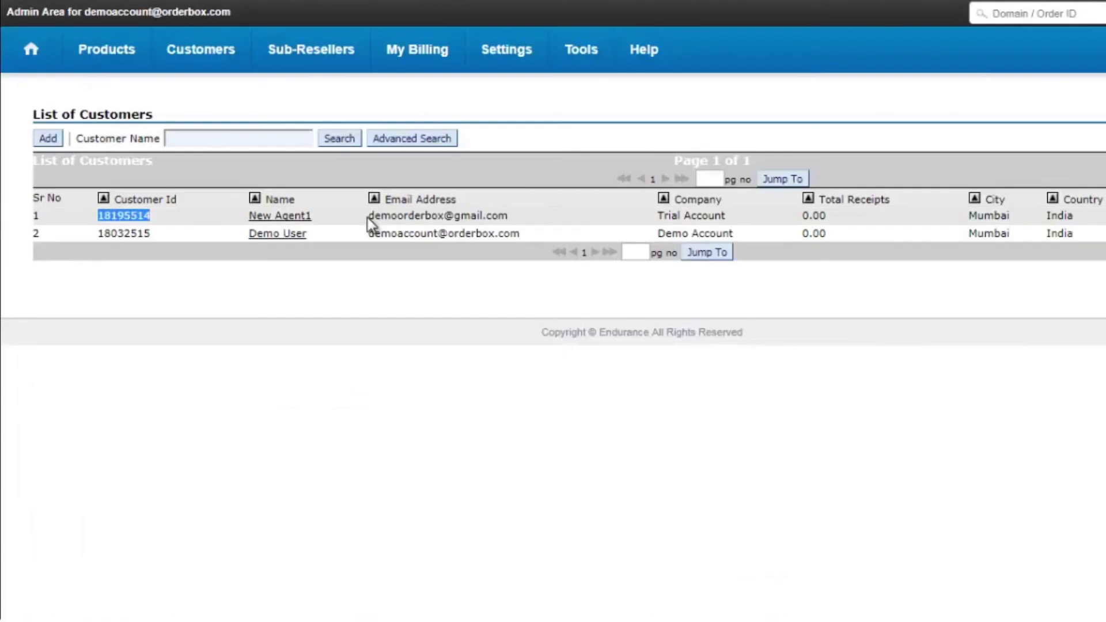
pyautogui.moveTo(368, 215); pyautogui.dragTo(505, 222)
pyautogui.hotkey('ctrl', 'c')
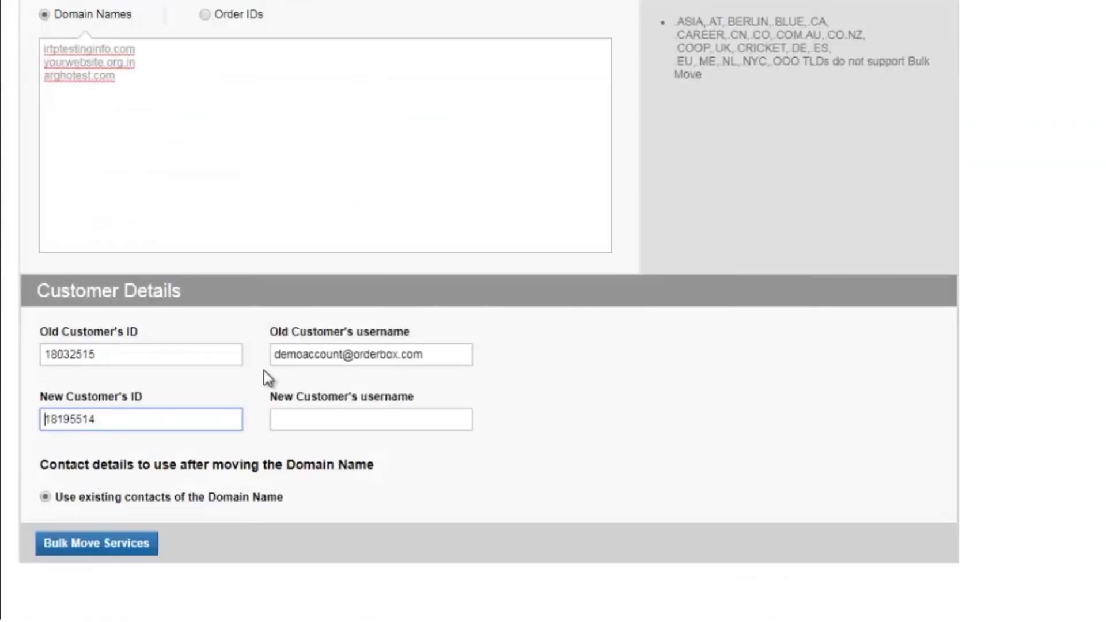
pyautogui.click(281, 418)
pyautogui.hotkey('ctrl', 'v')
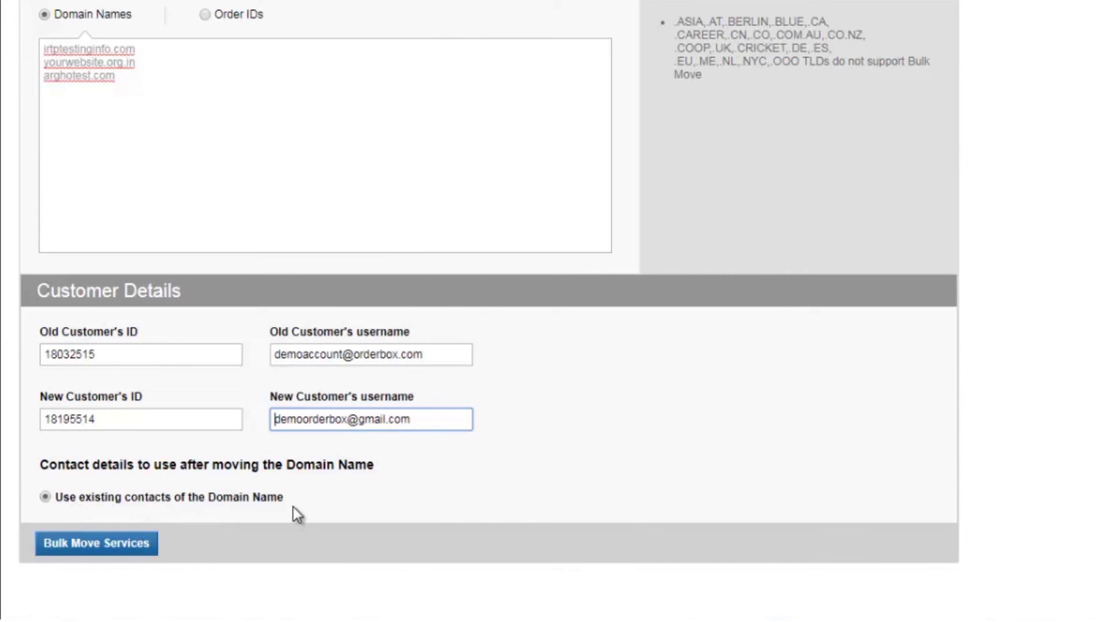
pyautogui.click(140, 547)
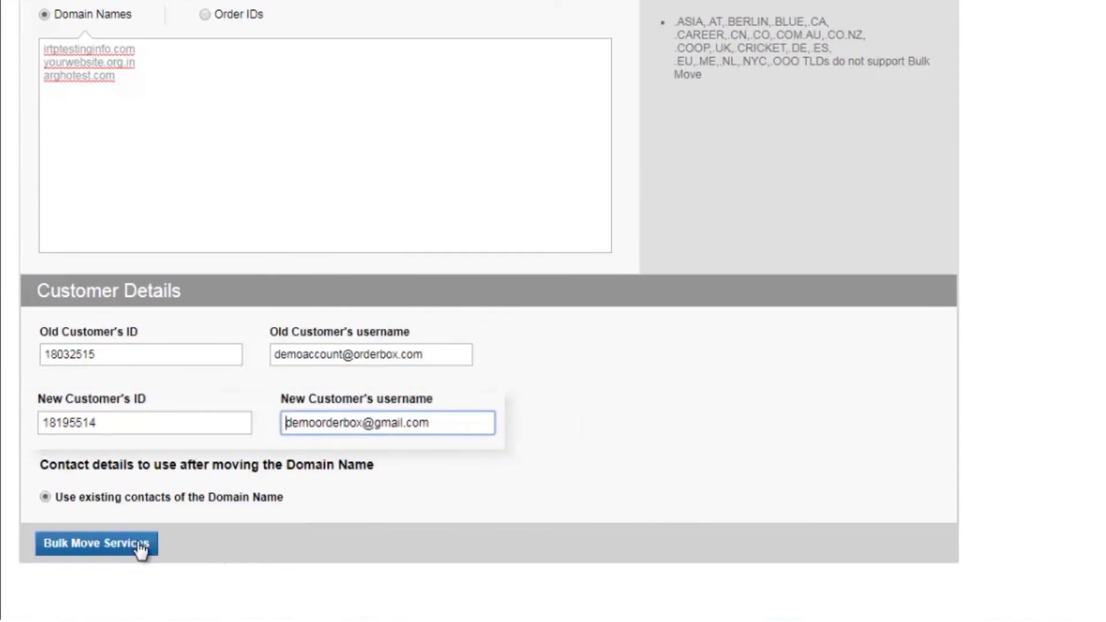
pyautogui.click(135, 551)
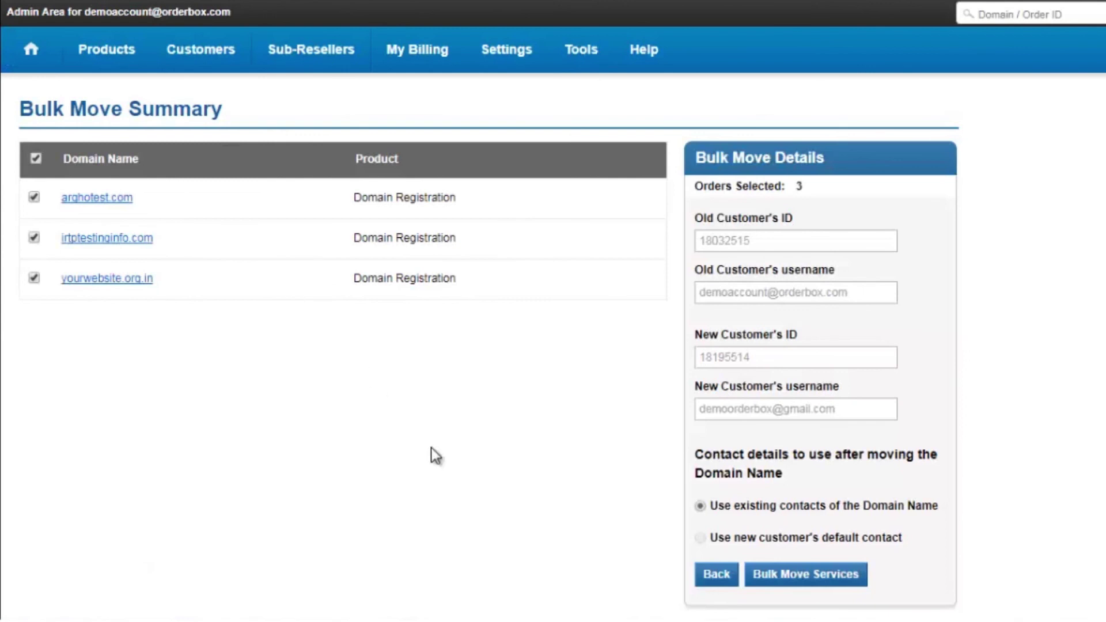
# Step: Confirm the three-domain bulk move from the summary, then open Products > List All Orders
pyautogui.click(814, 581)
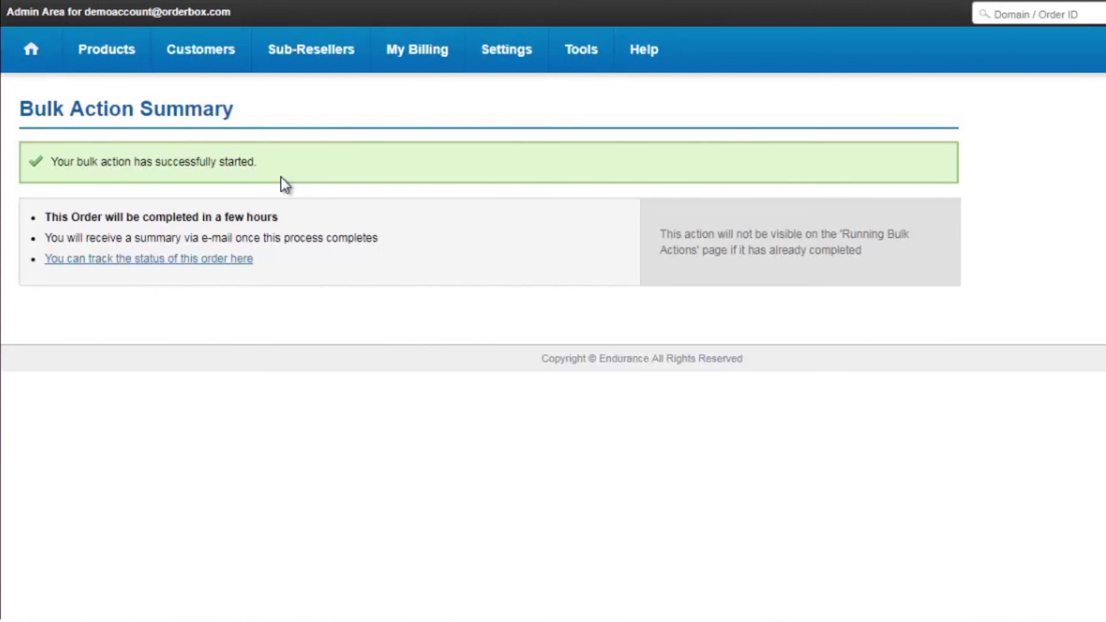
pyautogui.moveTo(136, 50)
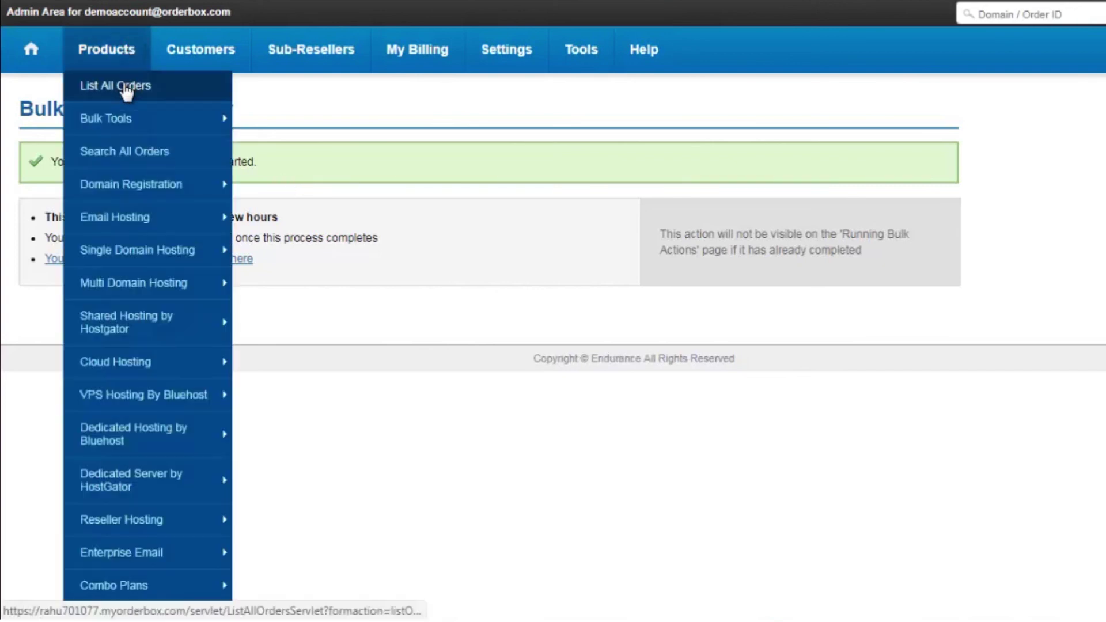
pyautogui.click(125, 86)
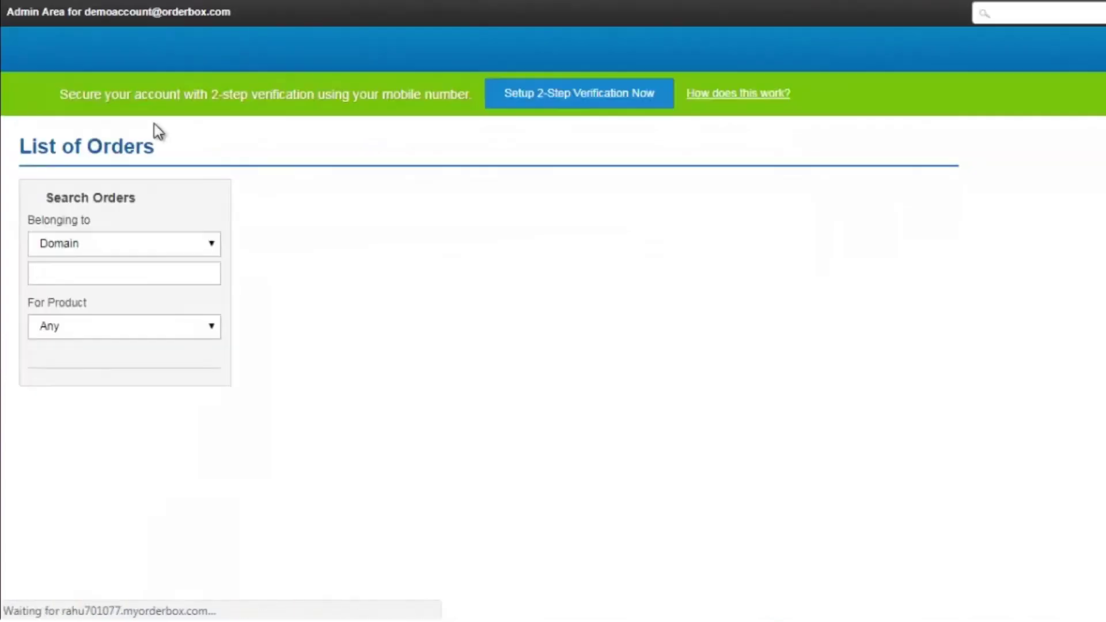